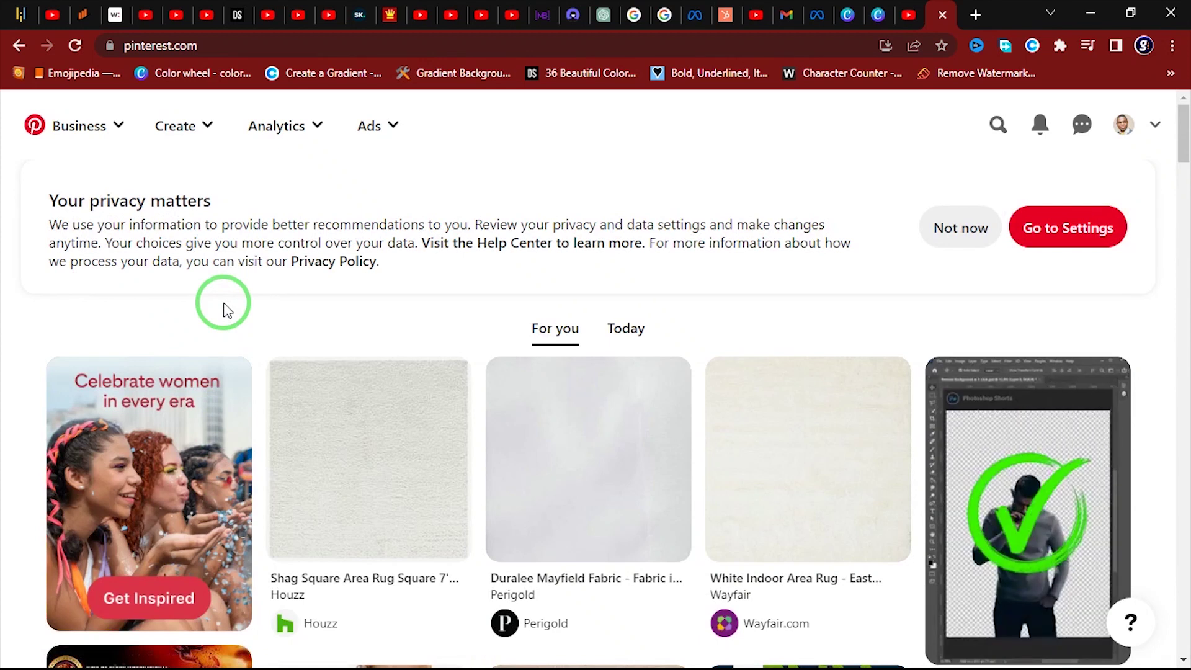
# - Scroll the home feed to the 'Celebrating women in every era everywhere' Today story
pyautogui.scroll(-7, 224, 304)
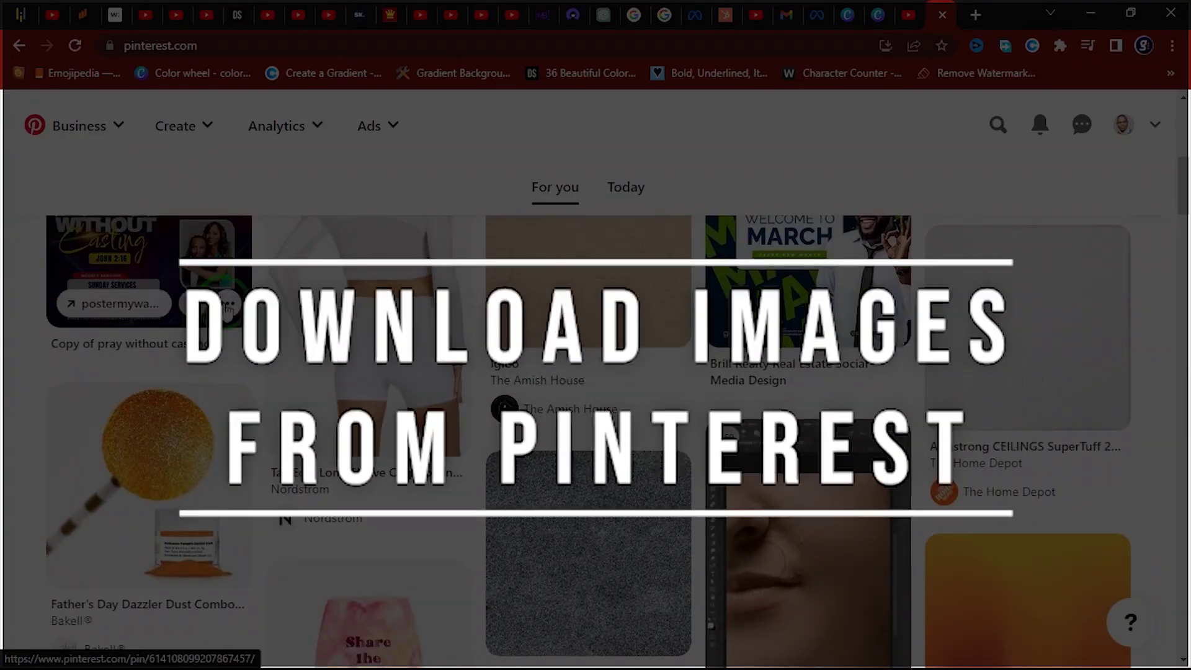
pyautogui.scroll(-3, 227, 307)
pyautogui.scroll(-4, 224, 303)
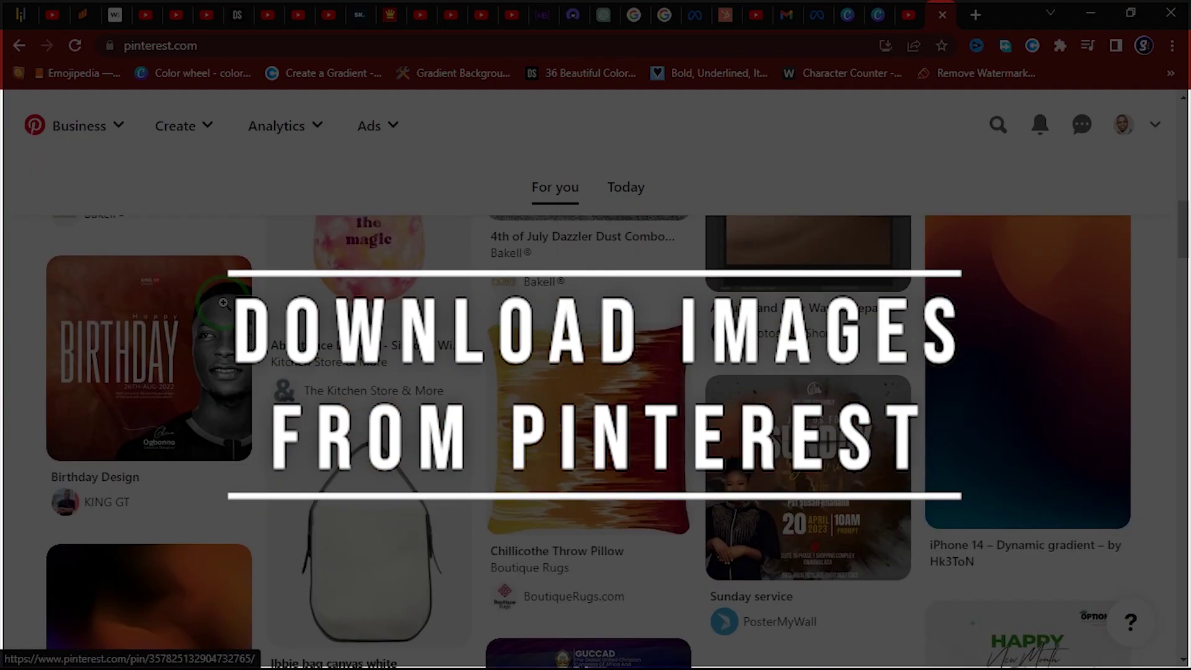
pyautogui.moveTo(223, 302)
pyautogui.scroll(-4, 224, 302)
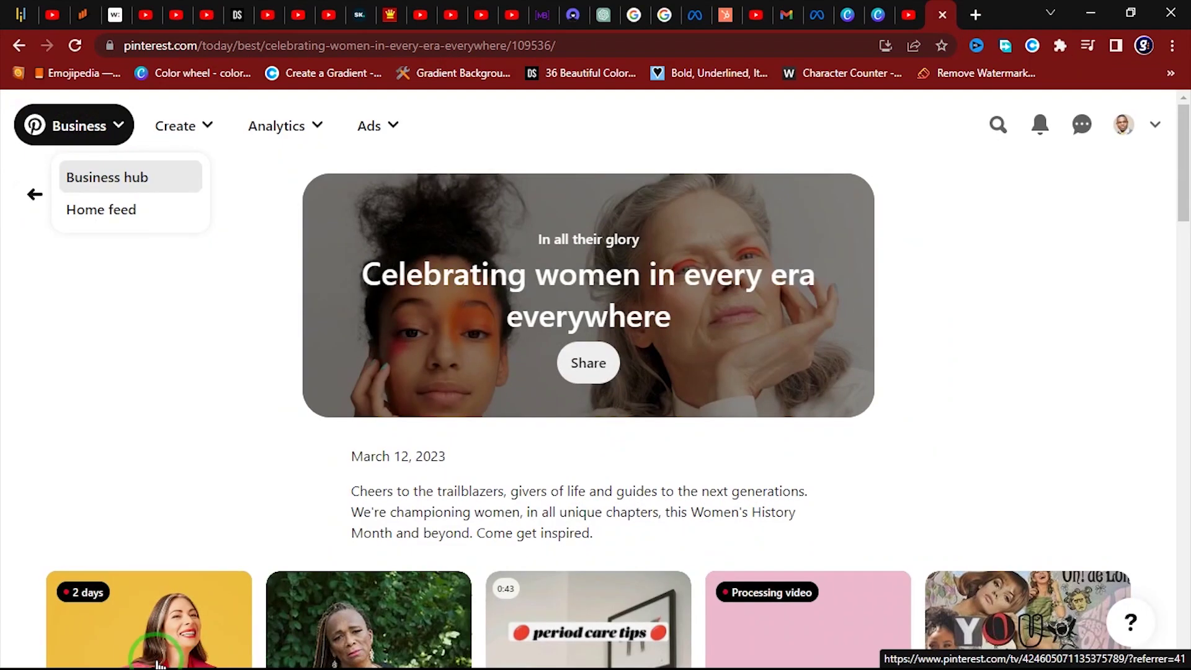
pyautogui.scroll(-2, 201, 657)
pyautogui.scroll(-4, 202, 656)
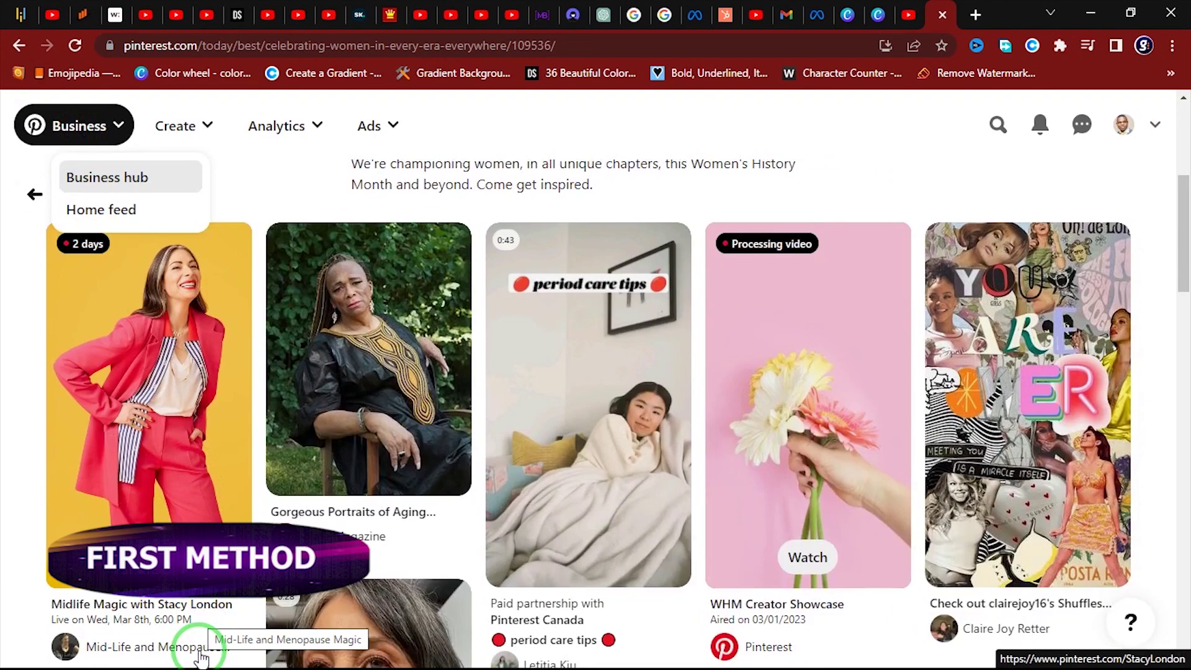
pyautogui.scroll(7, 202, 657)
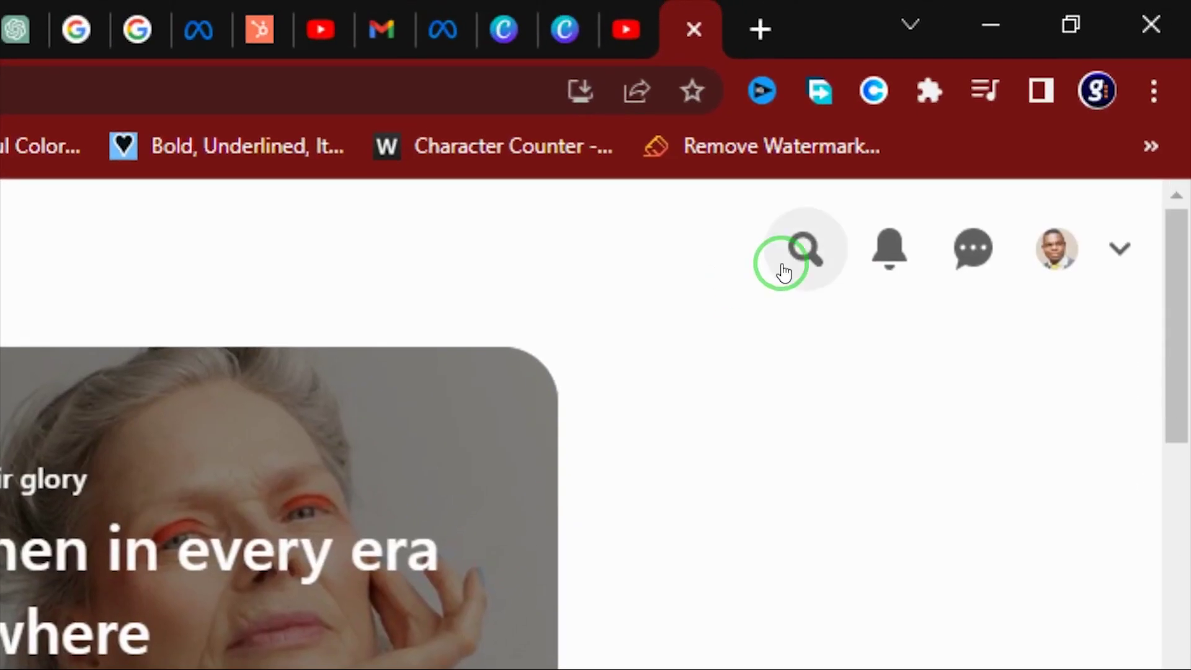
# - Search for 'texture backgrounds', fix the 'backgtound' typo and rerun the search
pyautogui.click(812, 237)
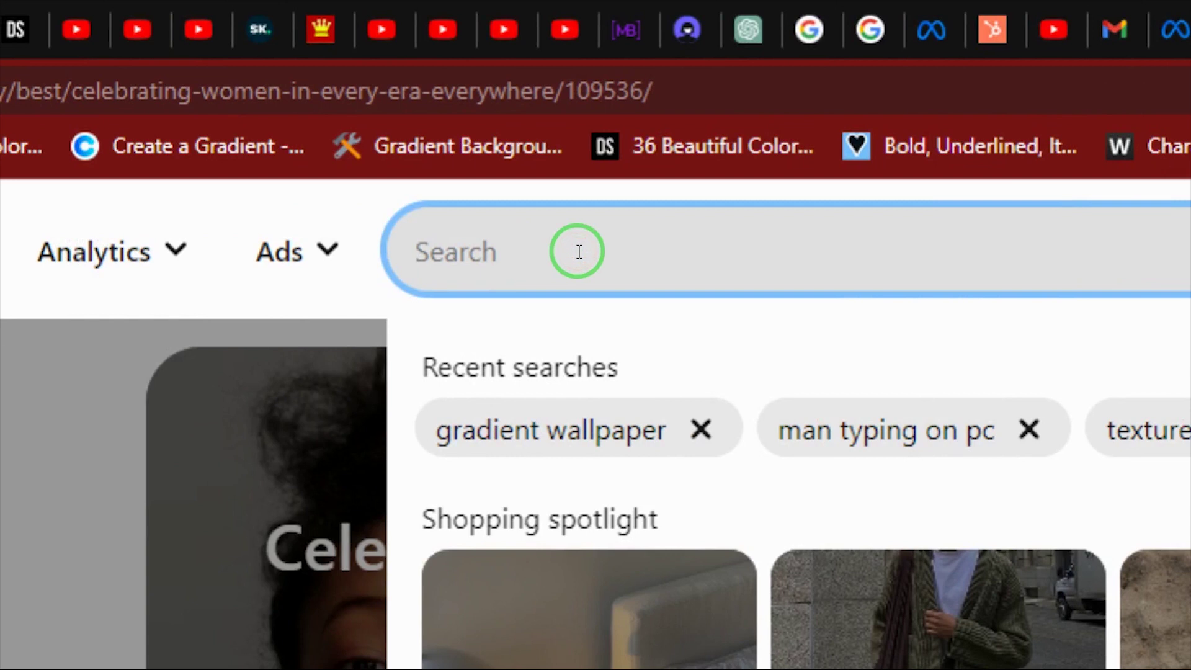
pyautogui.write('textu')
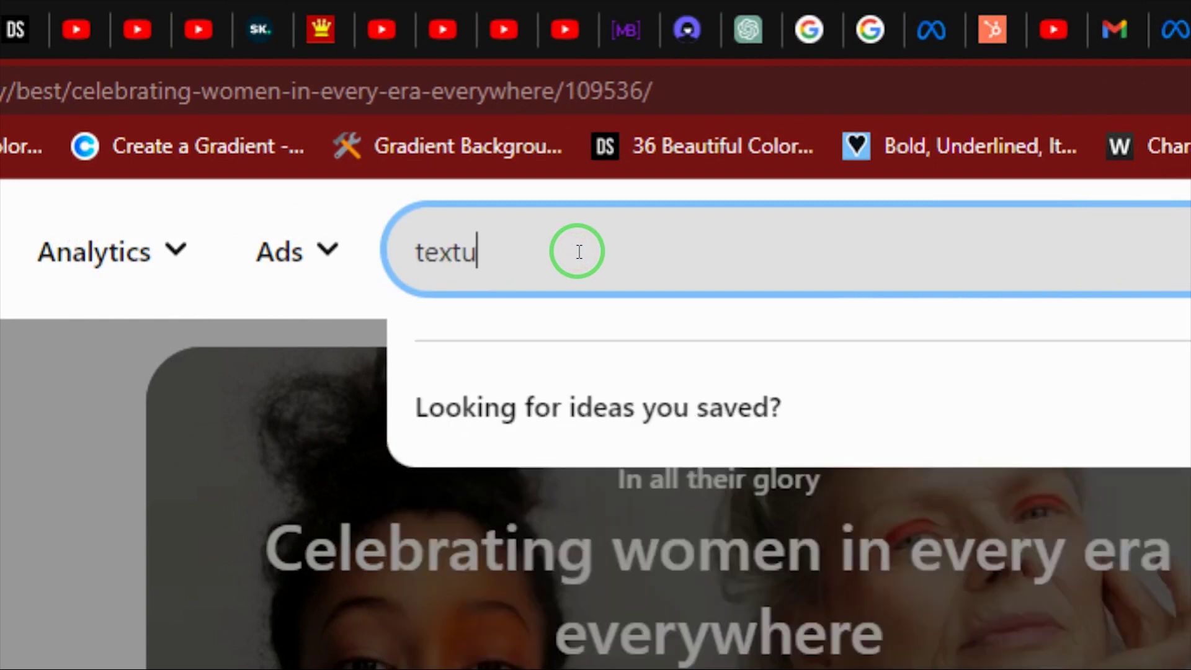
pyautogui.write('re ')
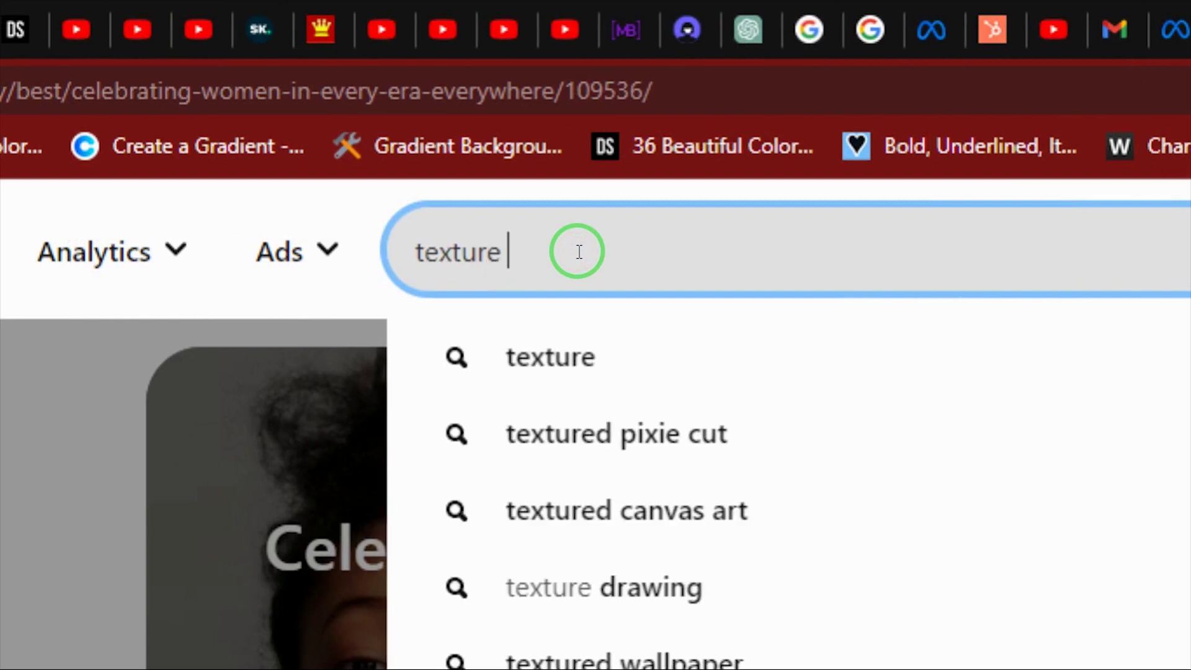
pyautogui.write('backgtounds')
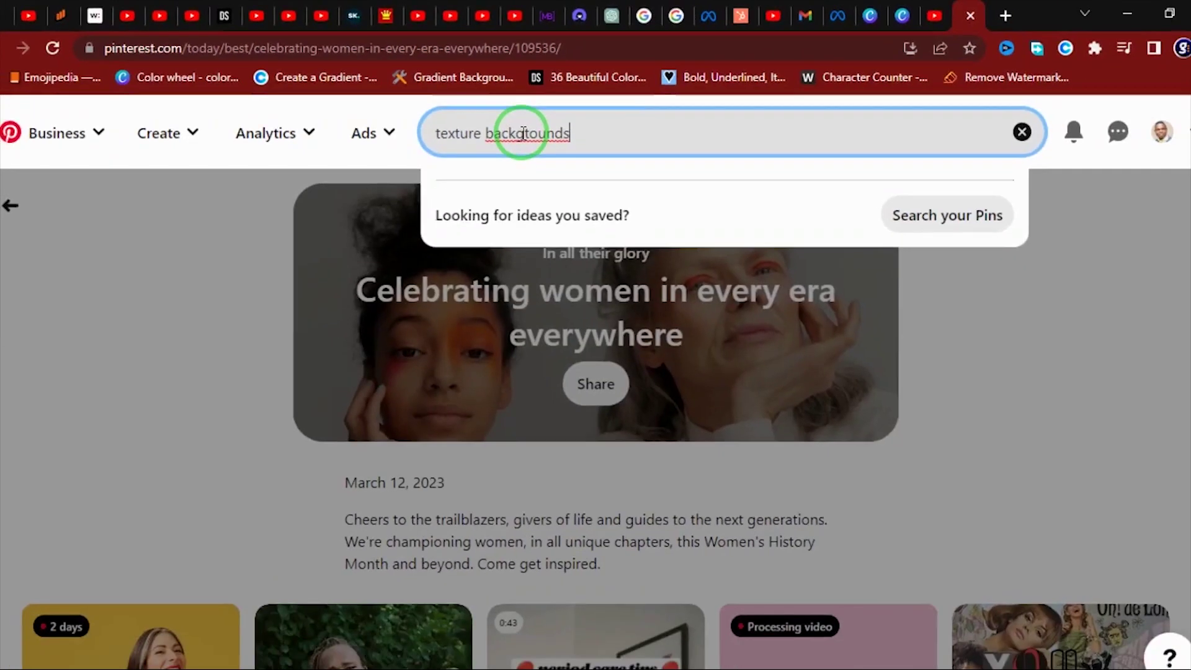
pyautogui.press('Return')
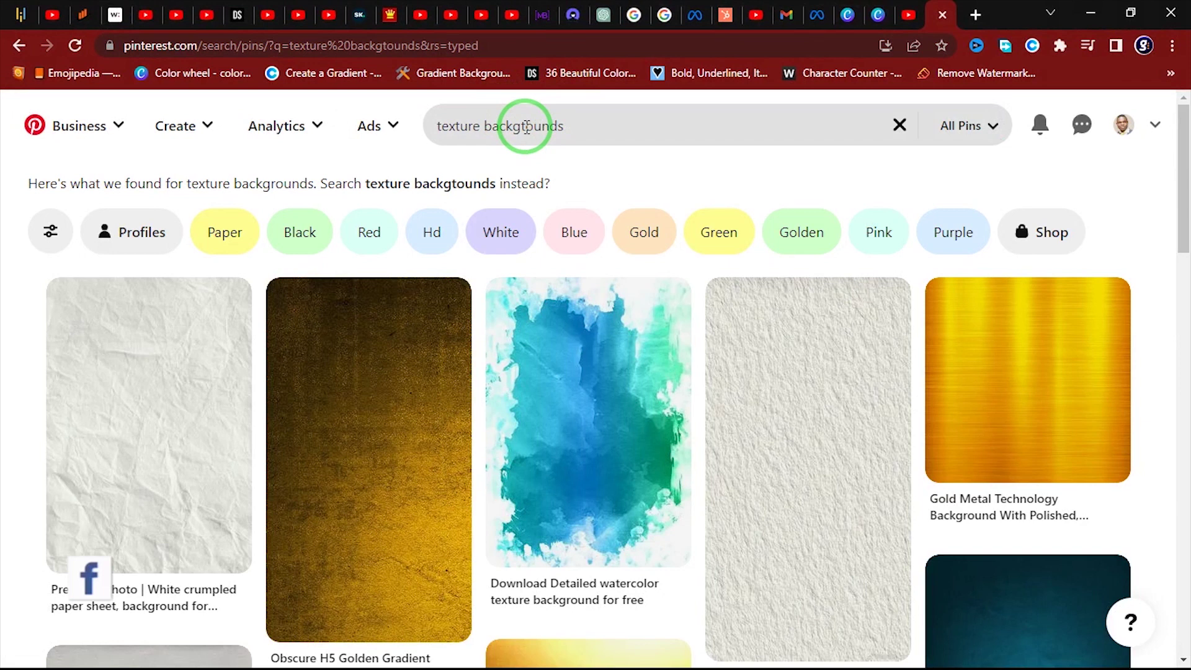
pyautogui.click(526, 125)
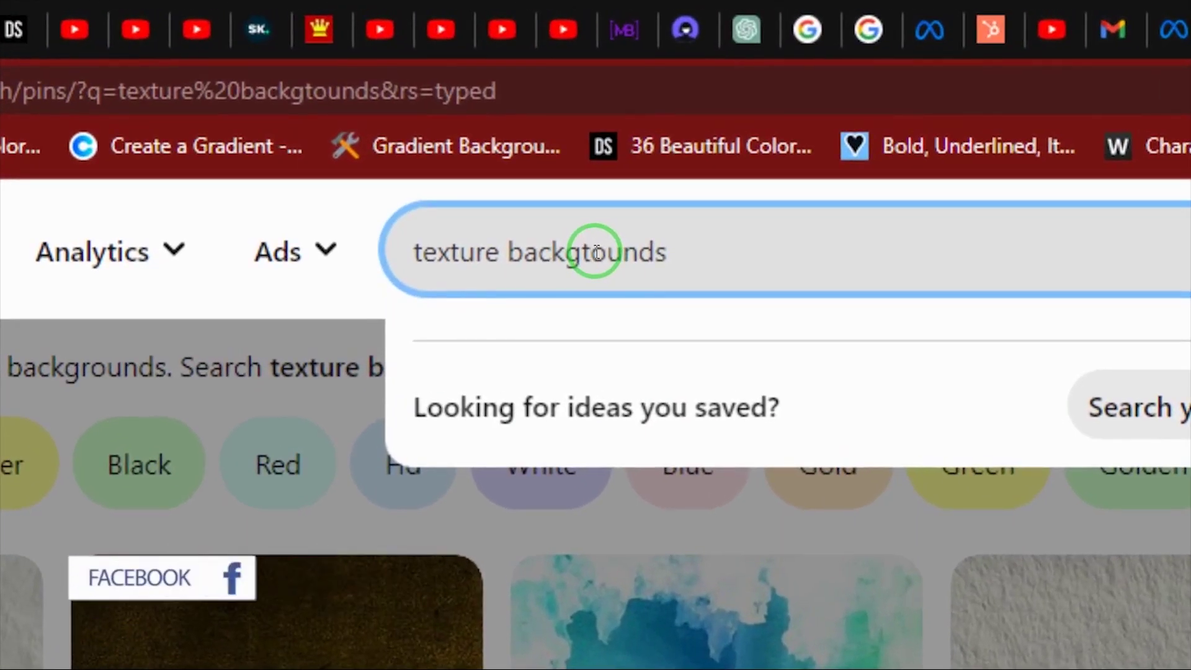
pyautogui.click(595, 251)
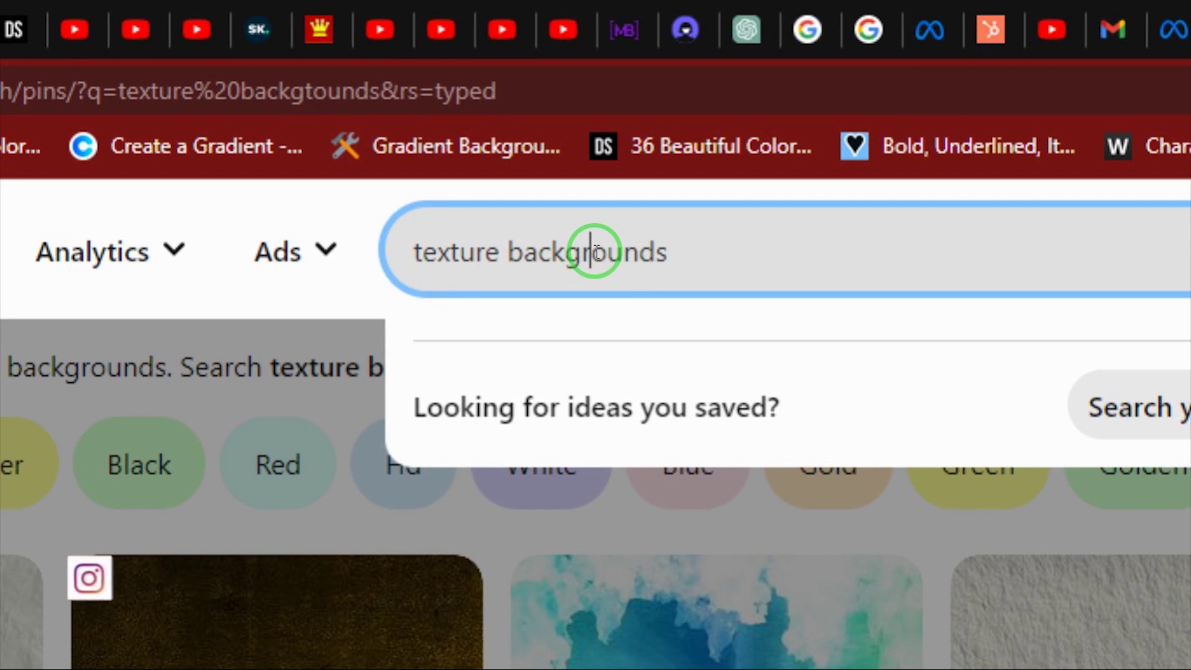
pyautogui.press('Return')
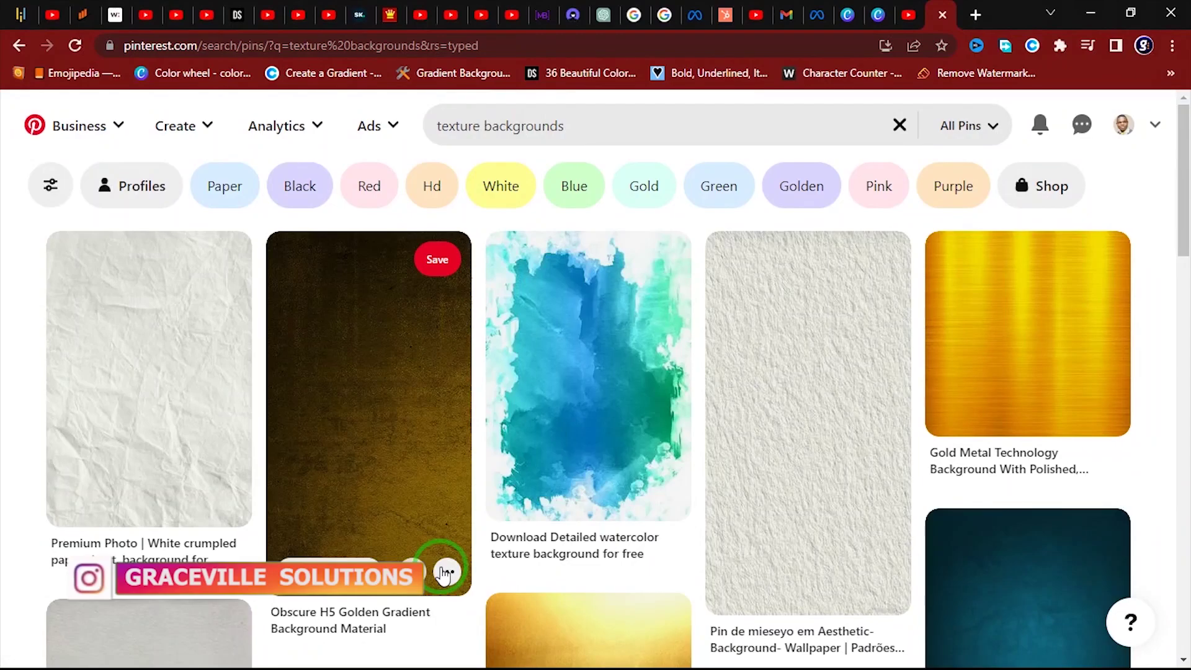
# - Open the 'Red Textured Background Texture Particles' pin from the texture results
pyautogui.scroll(-4, 442, 571)
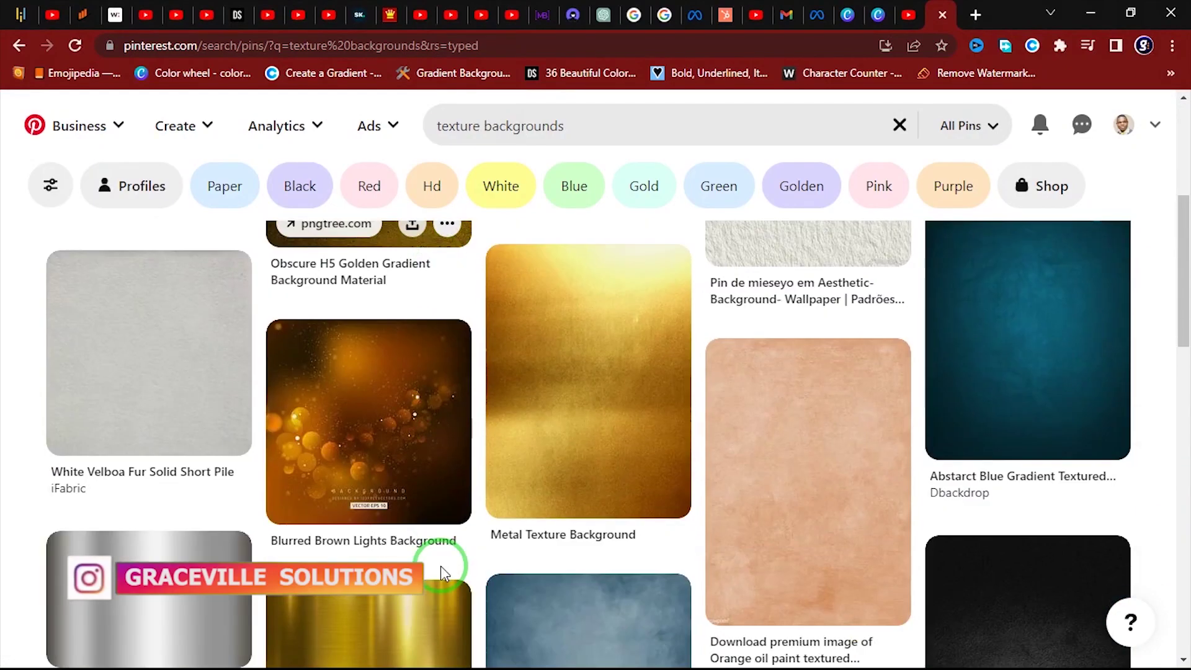
pyautogui.scroll(-15, 442, 572)
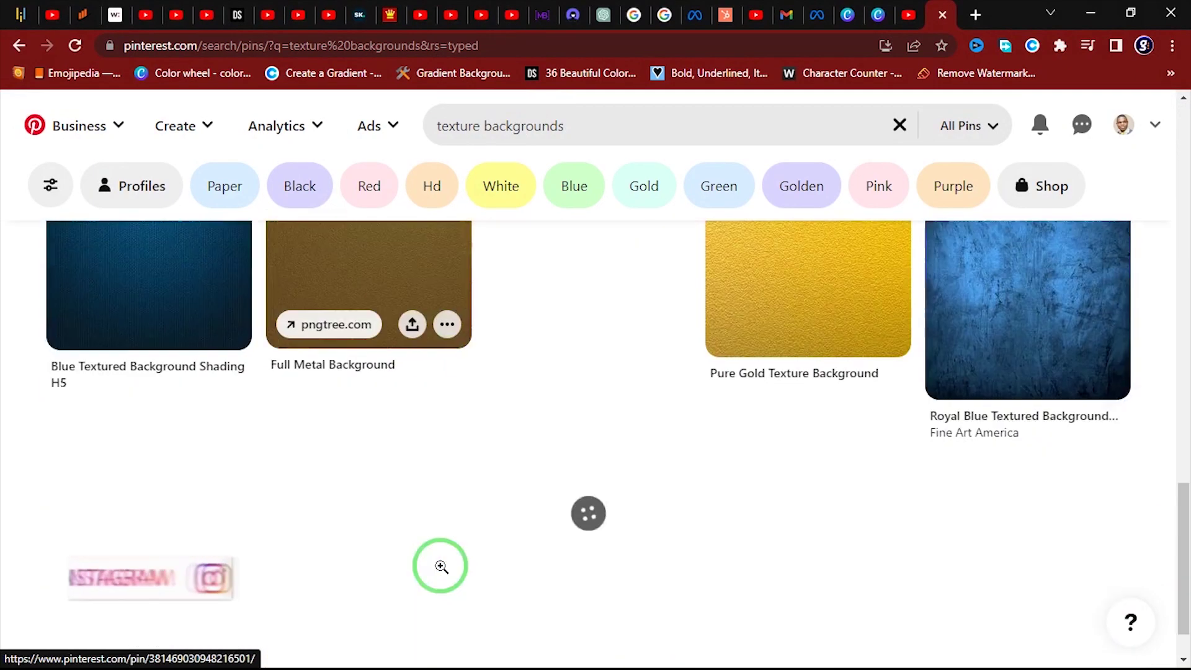
pyautogui.scroll(-10, 441, 566)
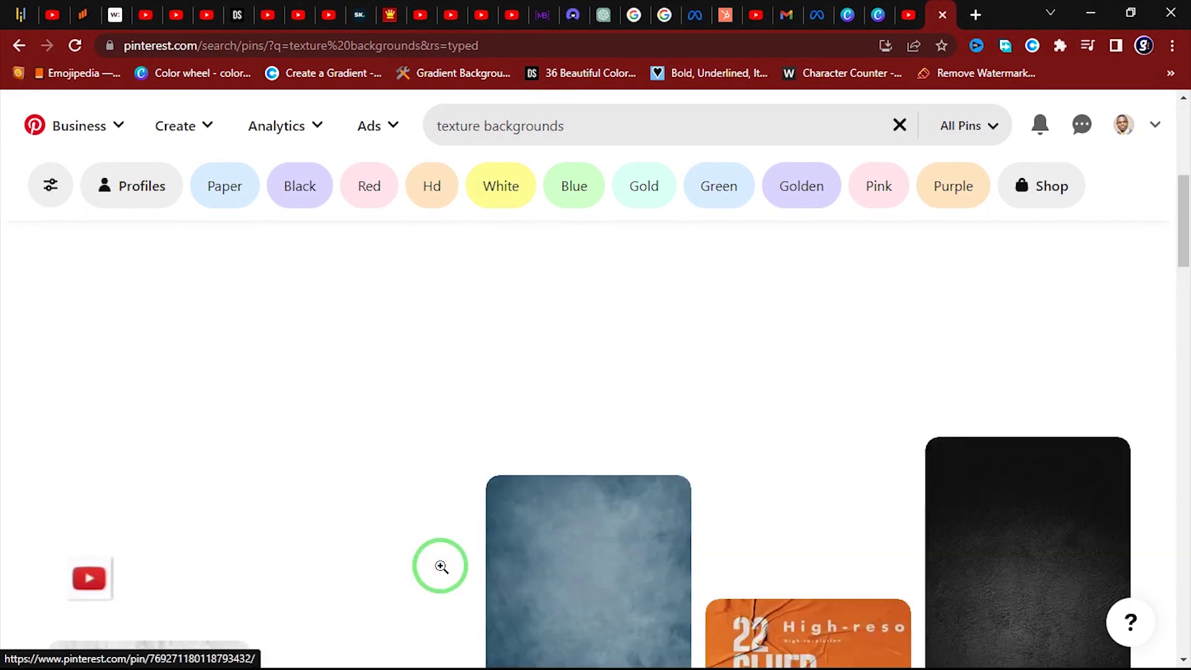
pyautogui.scroll(-5, 441, 566)
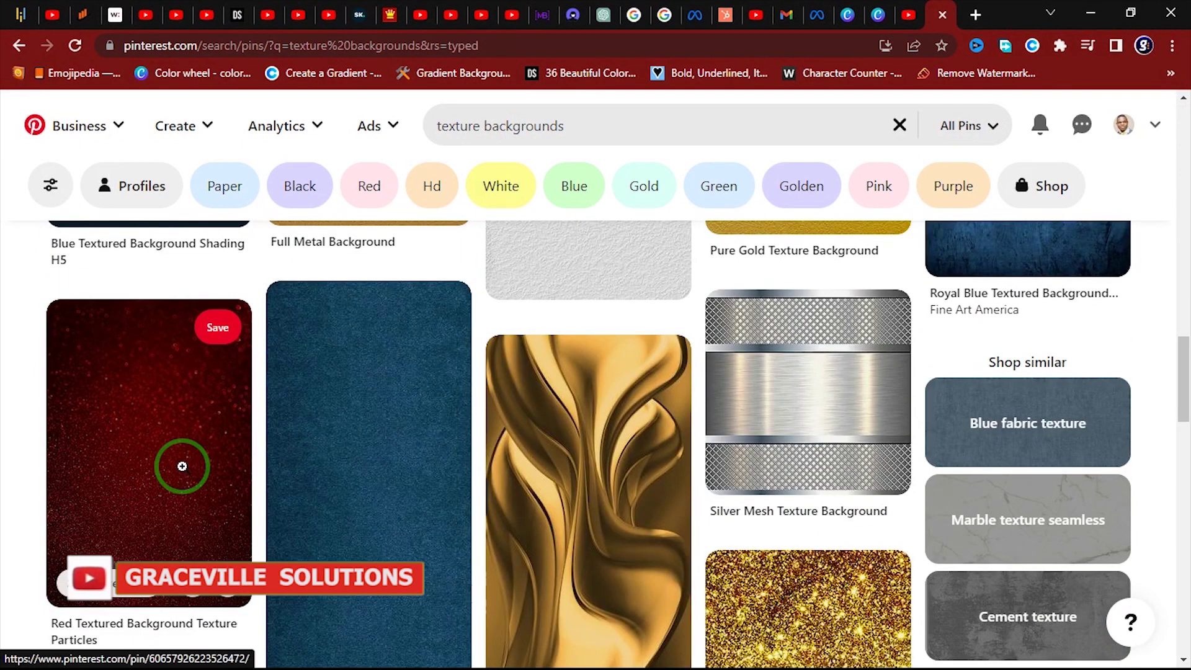
pyautogui.click(182, 466)
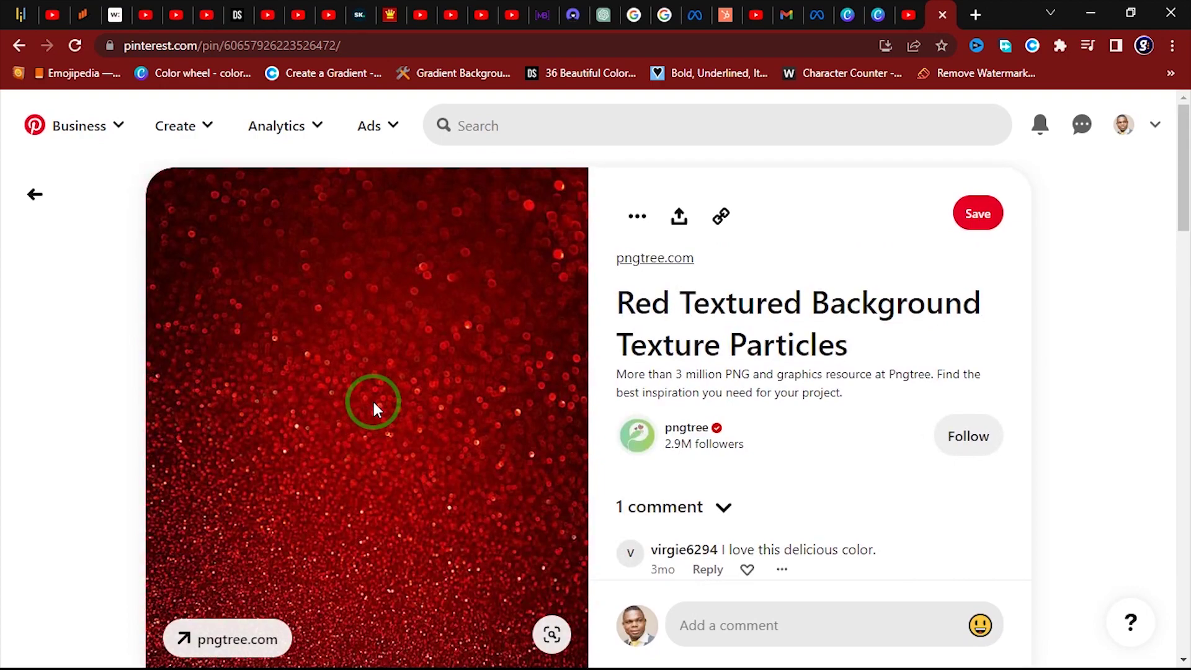
pyautogui.scroll(-10, 374, 406)
pyautogui.scroll(6, 376, 405)
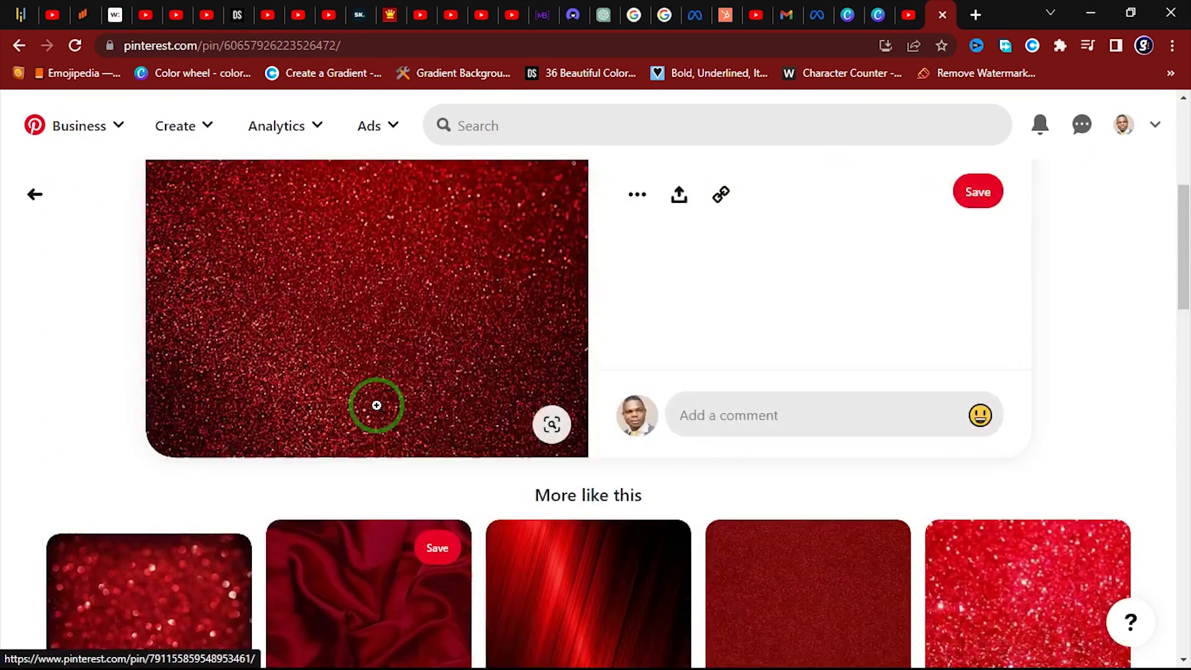
pyautogui.scroll(-10, 377, 405)
pyautogui.scroll(14, 378, 405)
pyautogui.scroll(5, 379, 405)
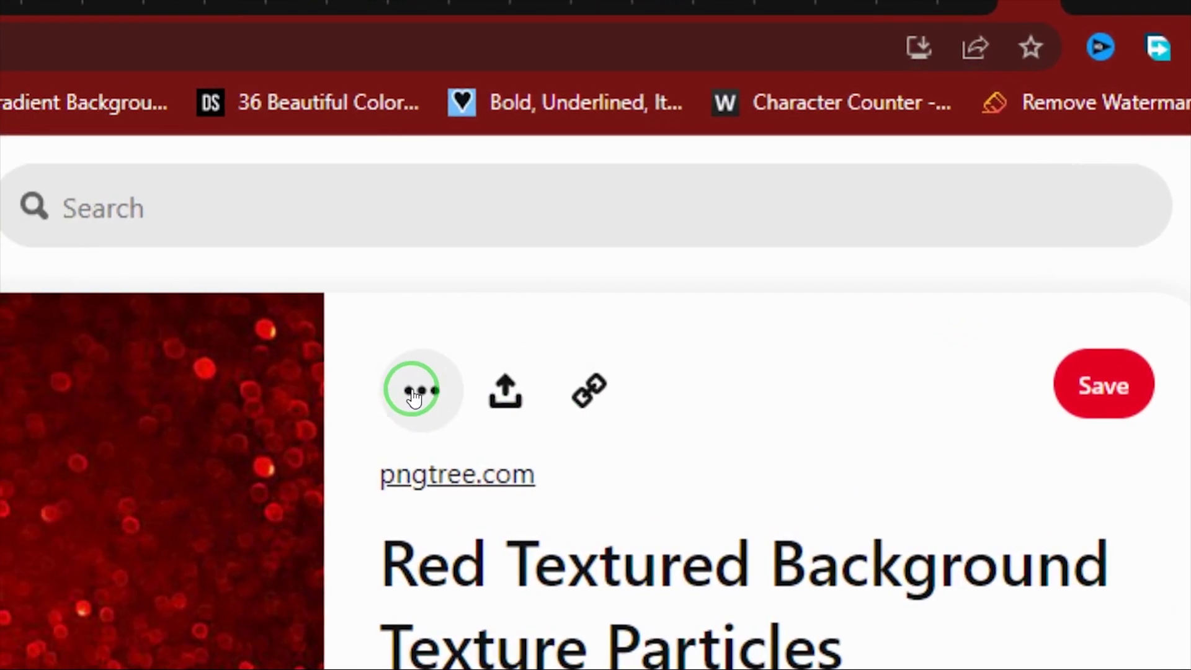
# - Download the red pin's image and show it in its Downloads folder
pyautogui.click(414, 395)
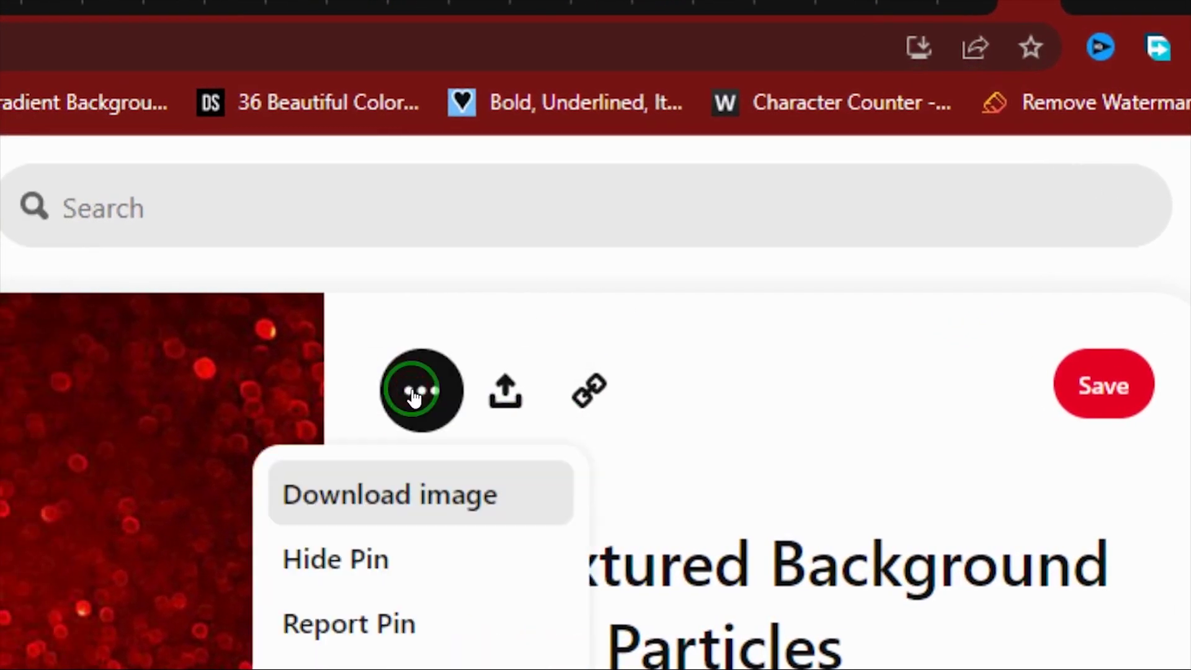
pyautogui.click(371, 501)
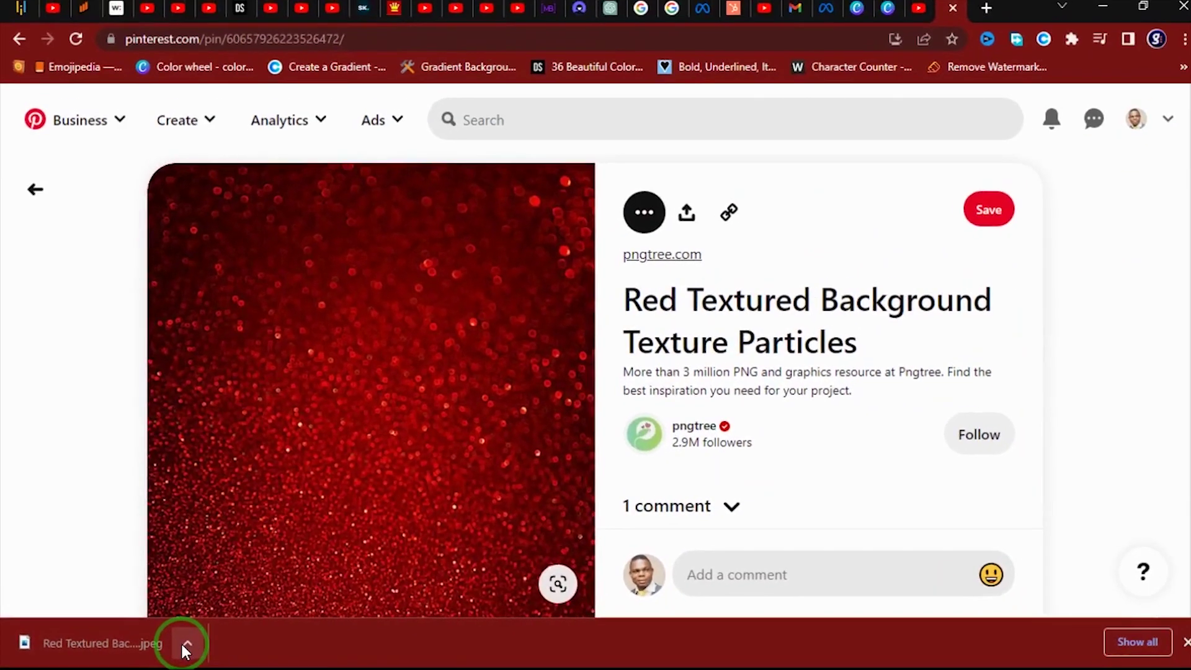
pyautogui.click(366, 620)
pyautogui.click(229, 592)
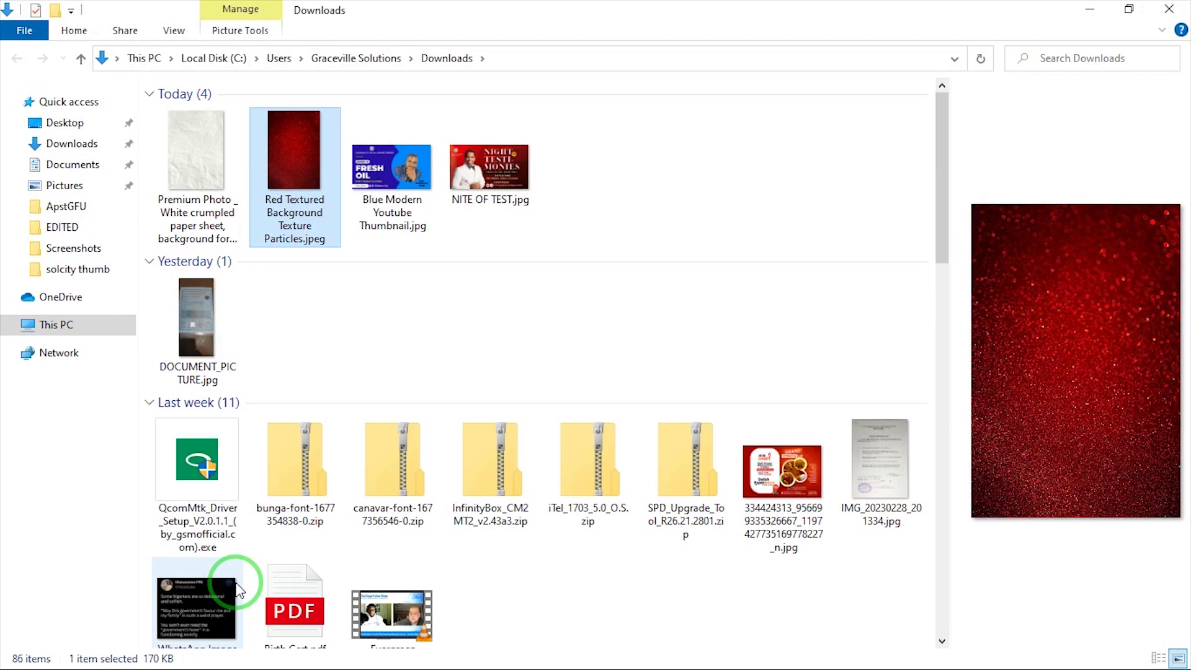
# - Open 'Red Textured Background Texture Particles.jpeg' in Photos and zoom in and out to inspect it
pyautogui.doubleClick(305, 160)
pyautogui.scroll(10, 546, 320)
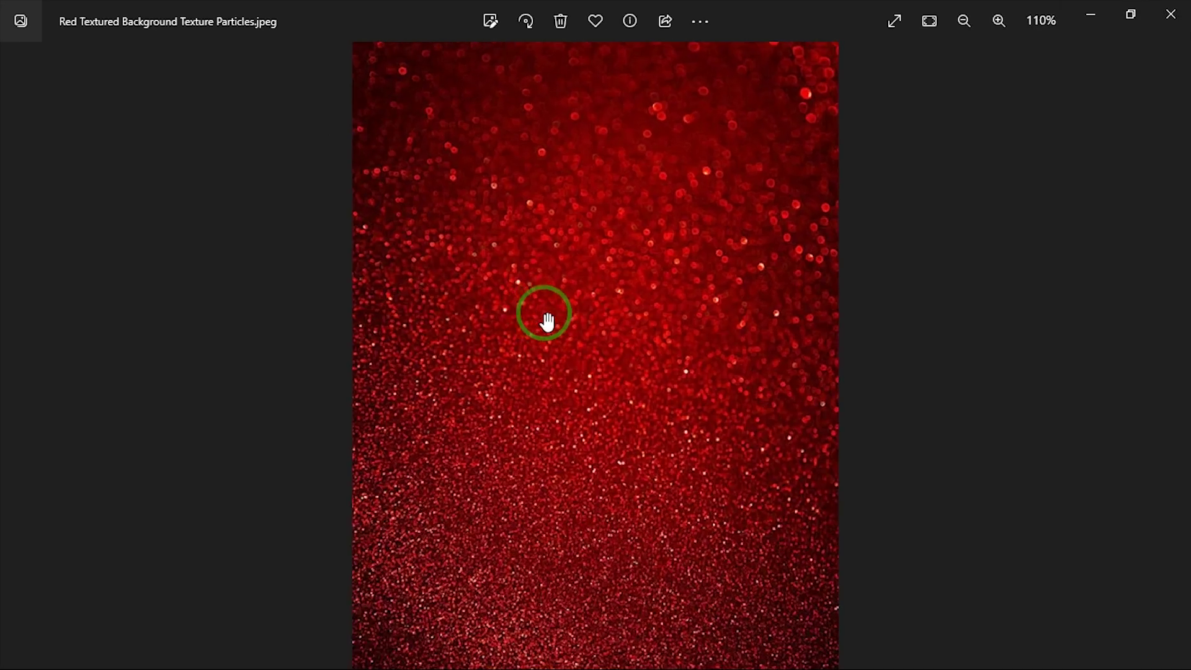
pyautogui.scroll(-8, 547, 320)
pyautogui.scroll(-2, 548, 322)
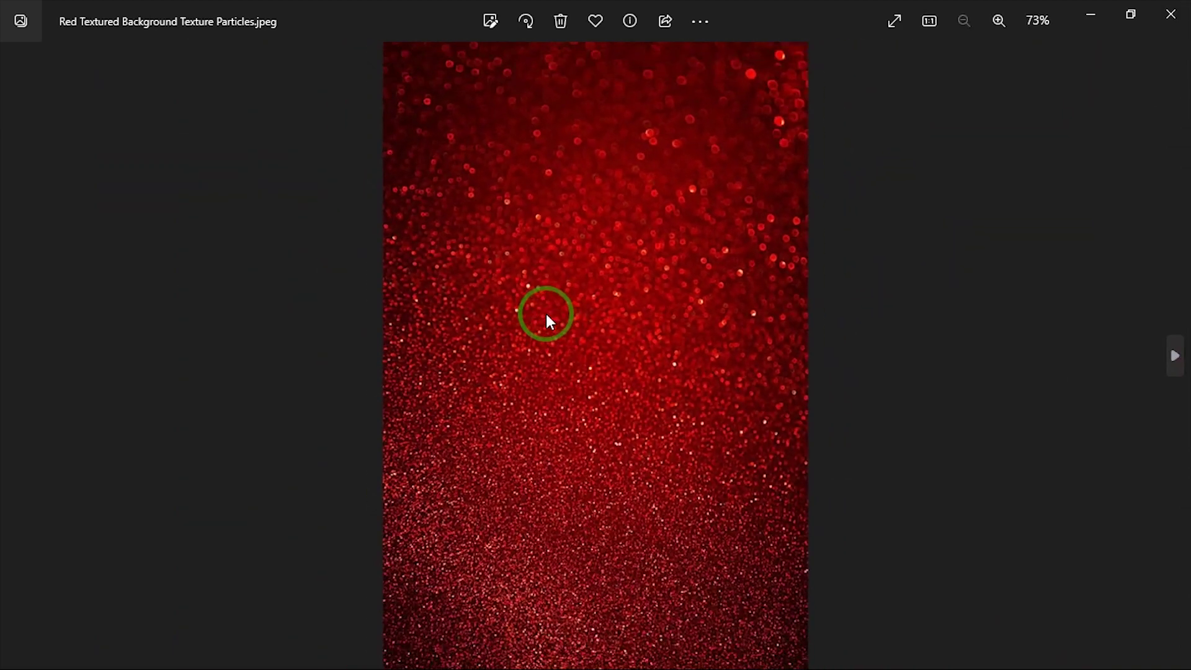
pyautogui.scroll(5, 548, 321)
pyautogui.scroll(2, 549, 321)
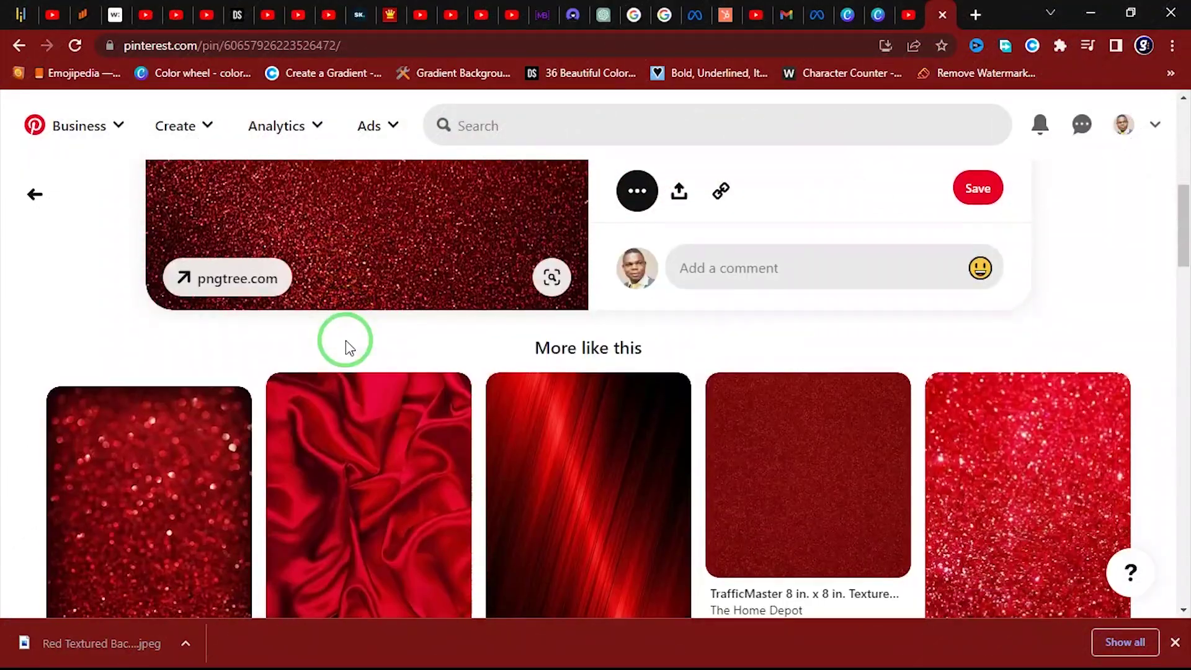
# - Start a new Pinterest search and enter 'gradient backgrounds' in the search box
pyautogui.scroll(-5, 345, 340)
pyautogui.scroll(-6, 345, 340)
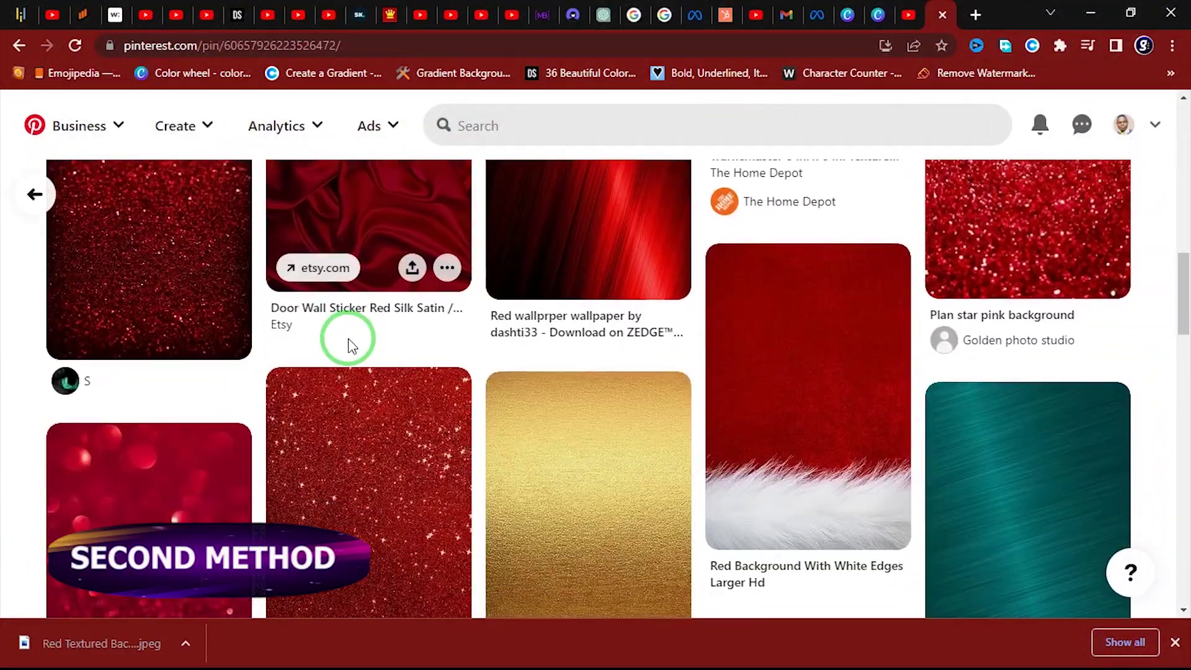
pyautogui.scroll(8, 347, 341)
pyautogui.scroll(6, 349, 343)
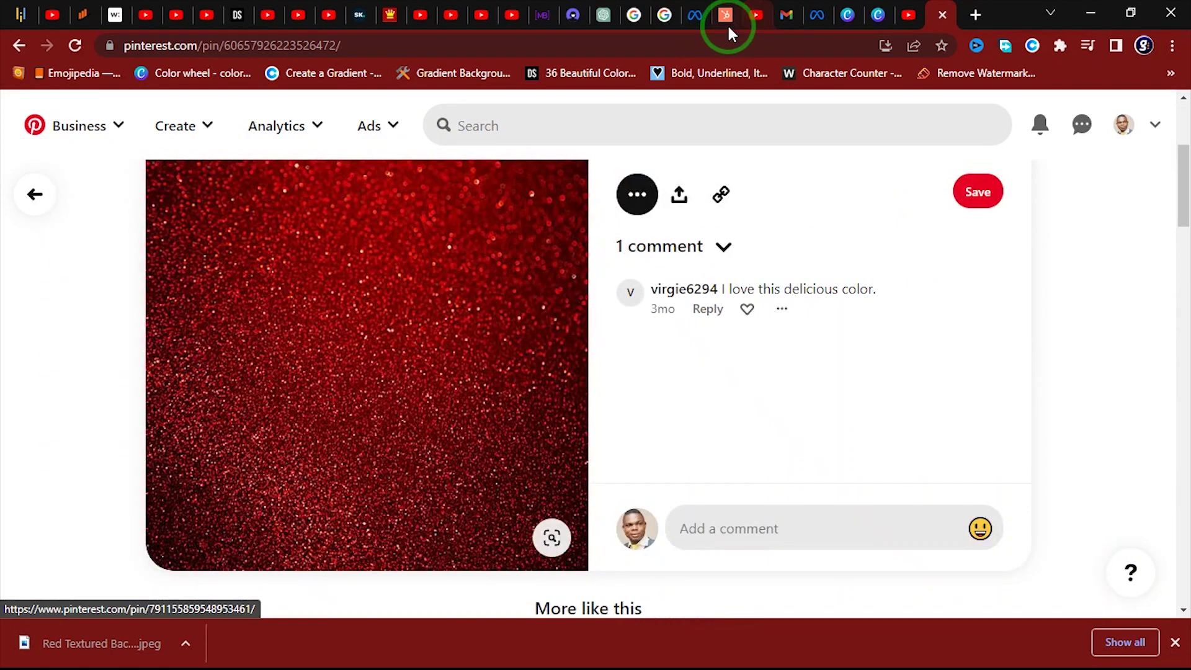
pyautogui.click(685, 130)
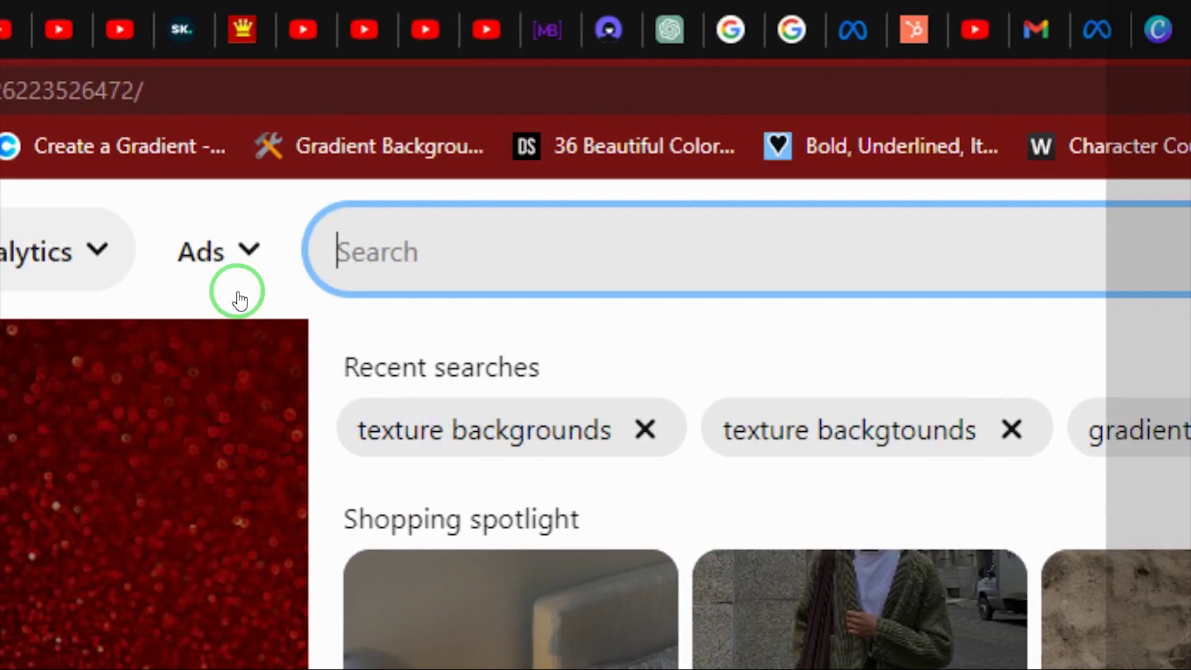
pyautogui.click(718, 258)
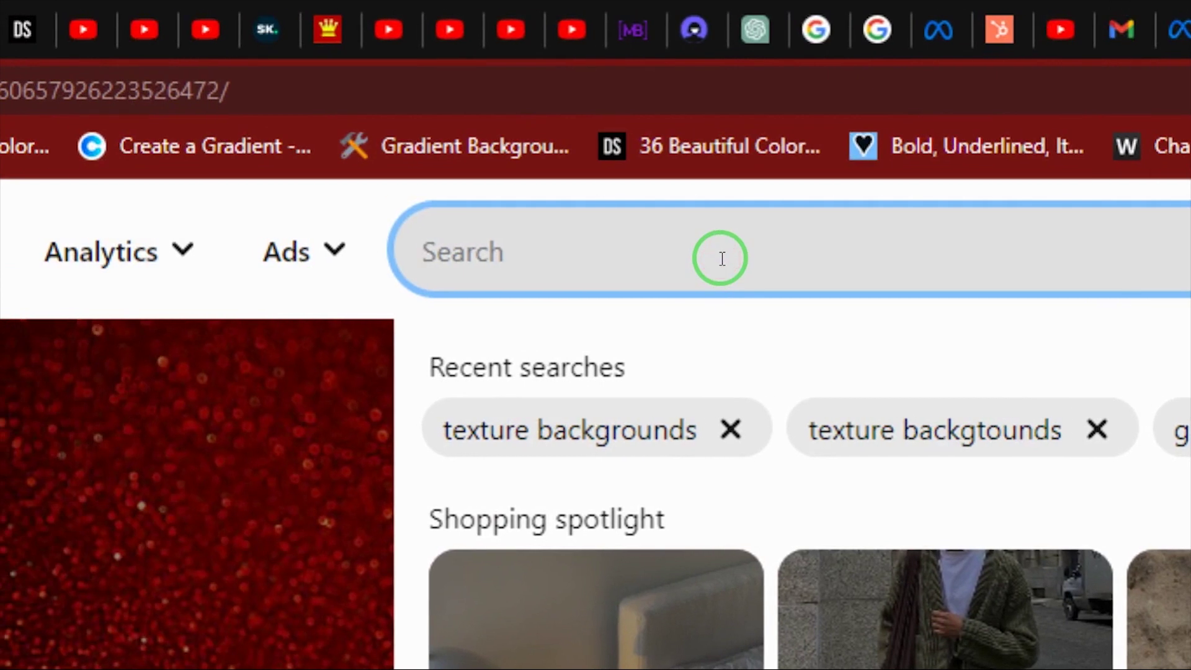
pyautogui.write('gra')
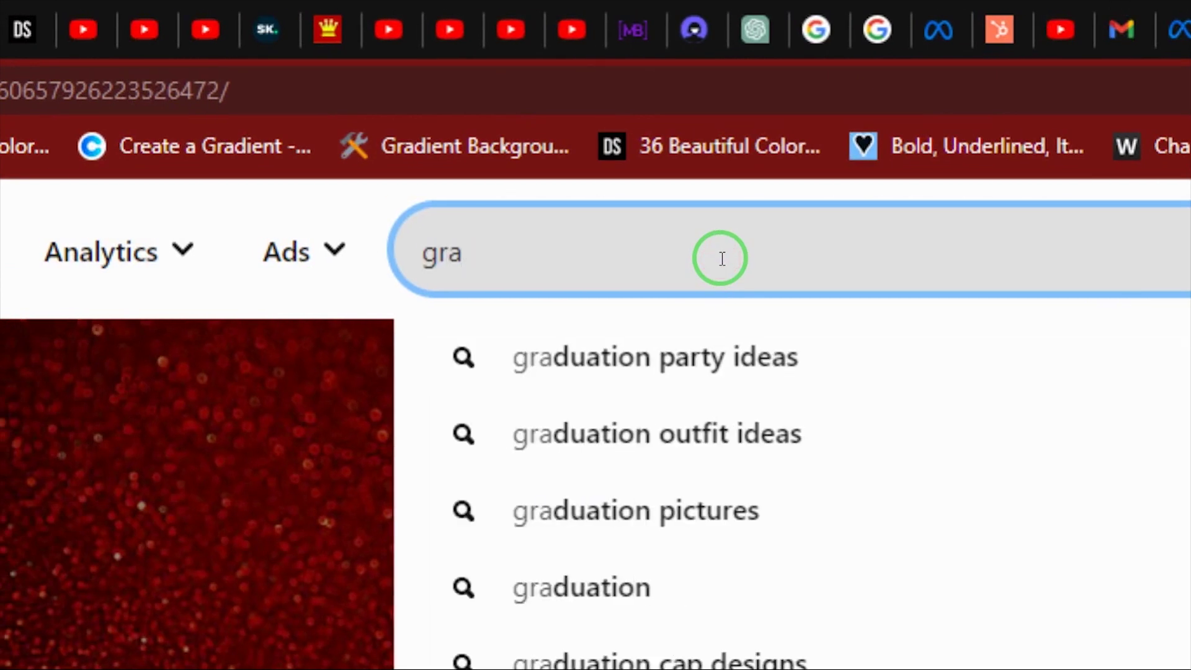
pyautogui.write('dient')
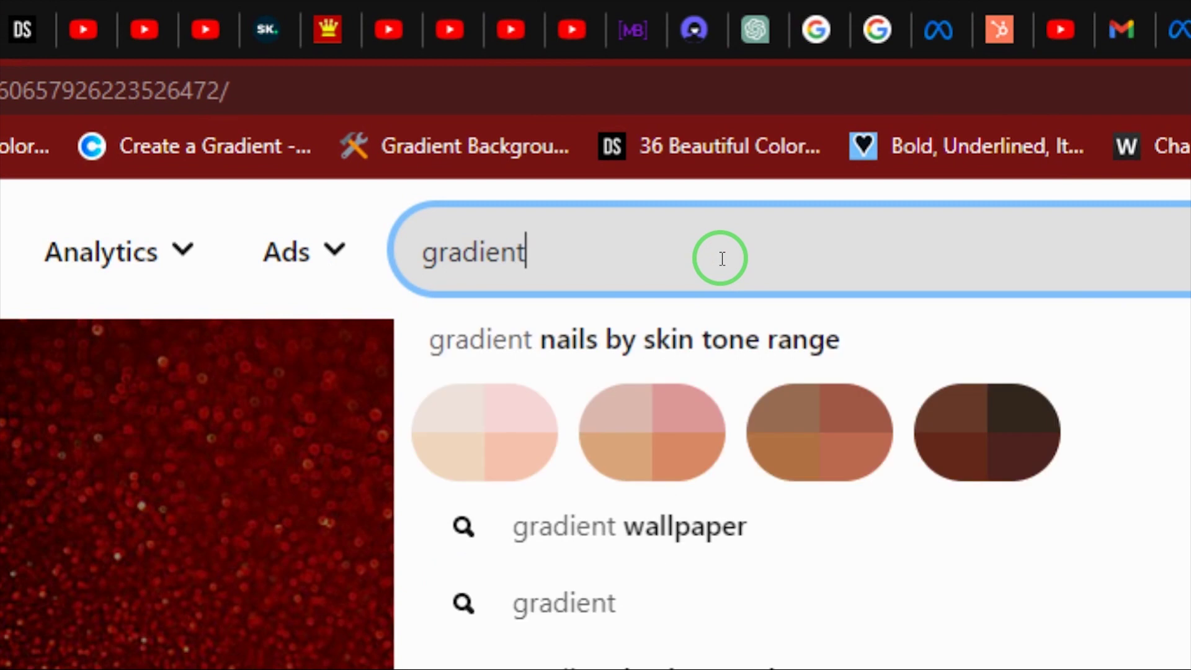
pyautogui.write(' backgroun')
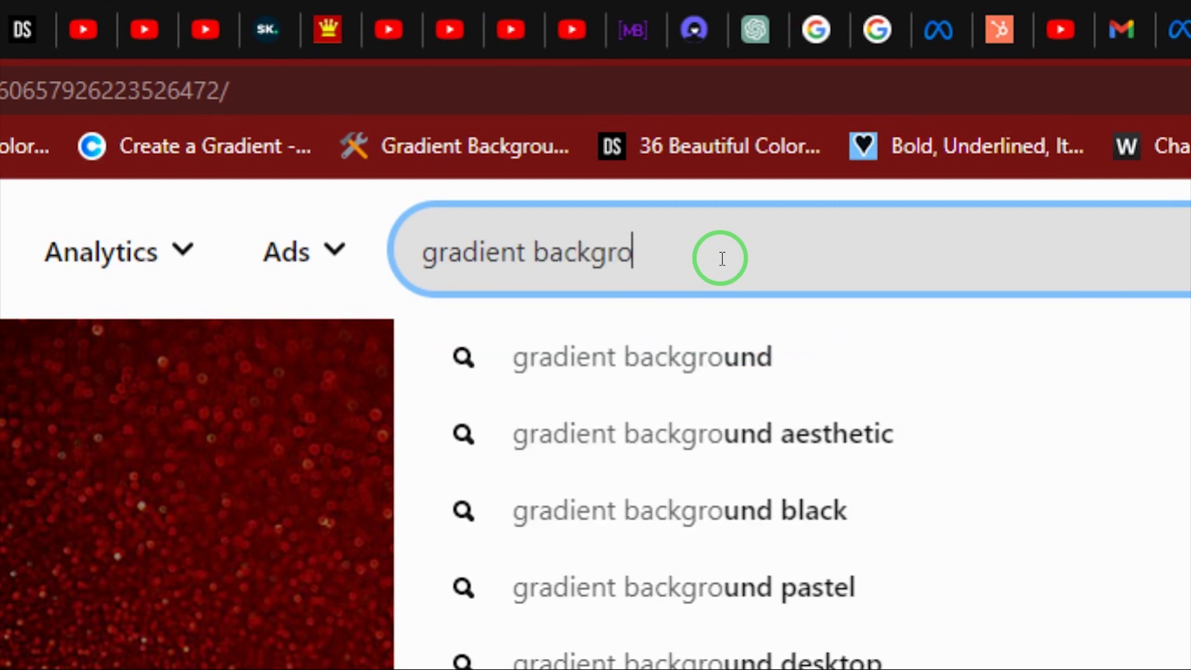
pyautogui.write('ds')
# - Run the 'gradient backgrounds' search and find the purple gradient image already in Downloads
pyautogui.press('Return')
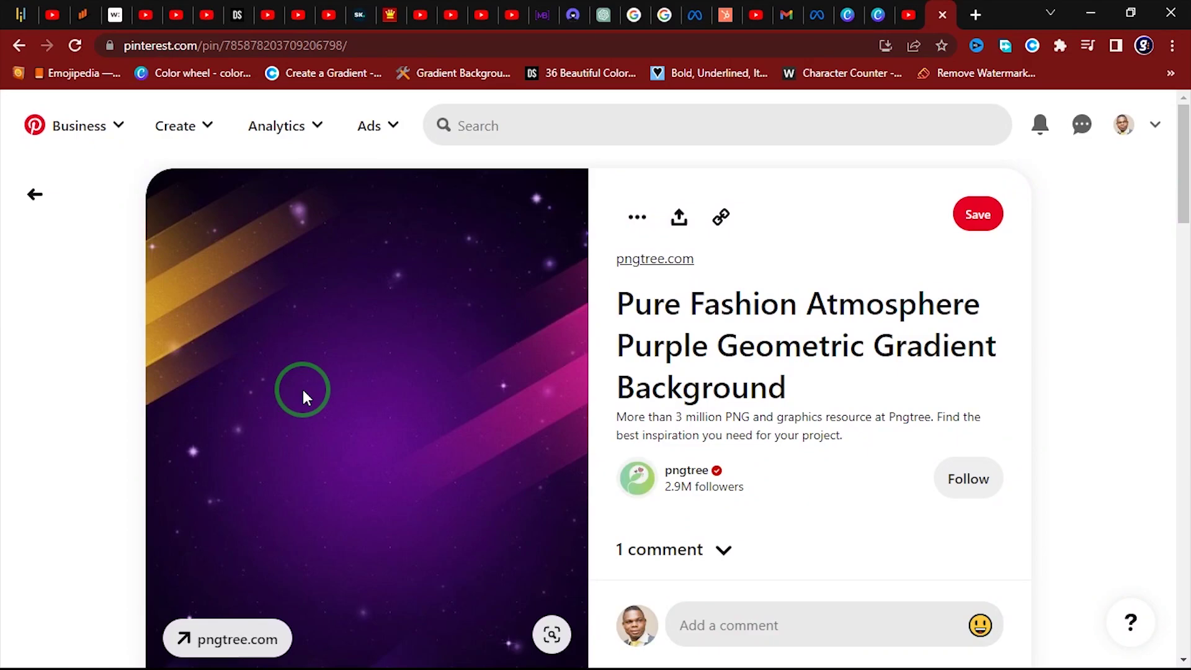
pyautogui.scroll(-4, 302, 390)
pyautogui.scroll(3, 302, 387)
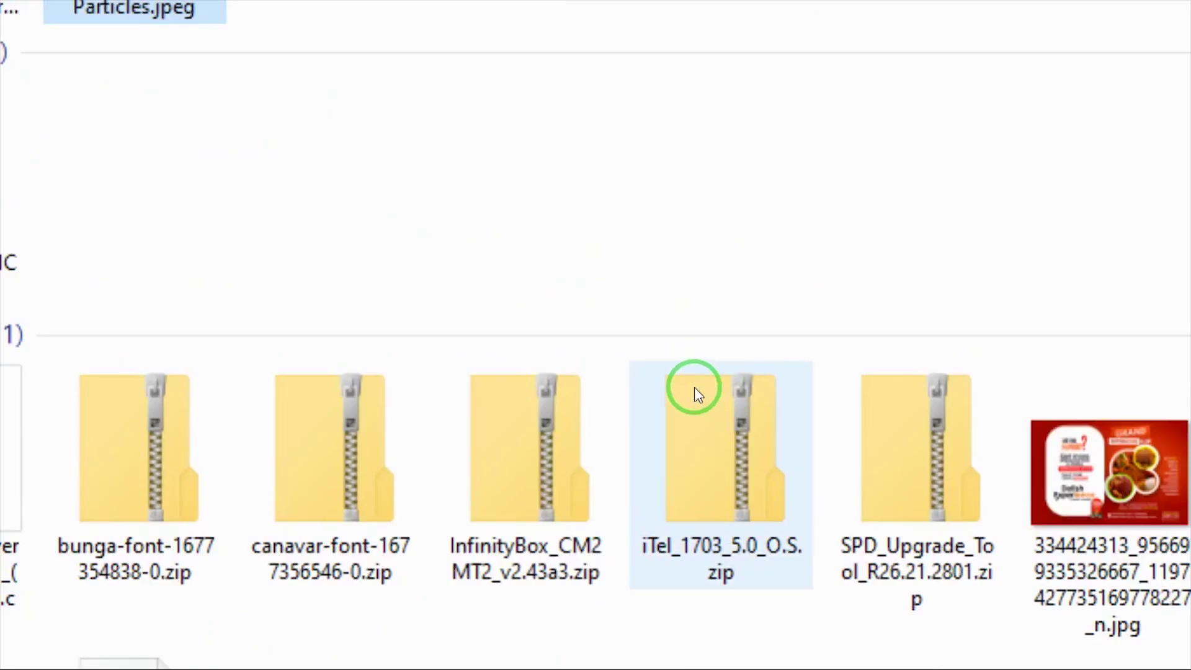
pyautogui.click(248, 371)
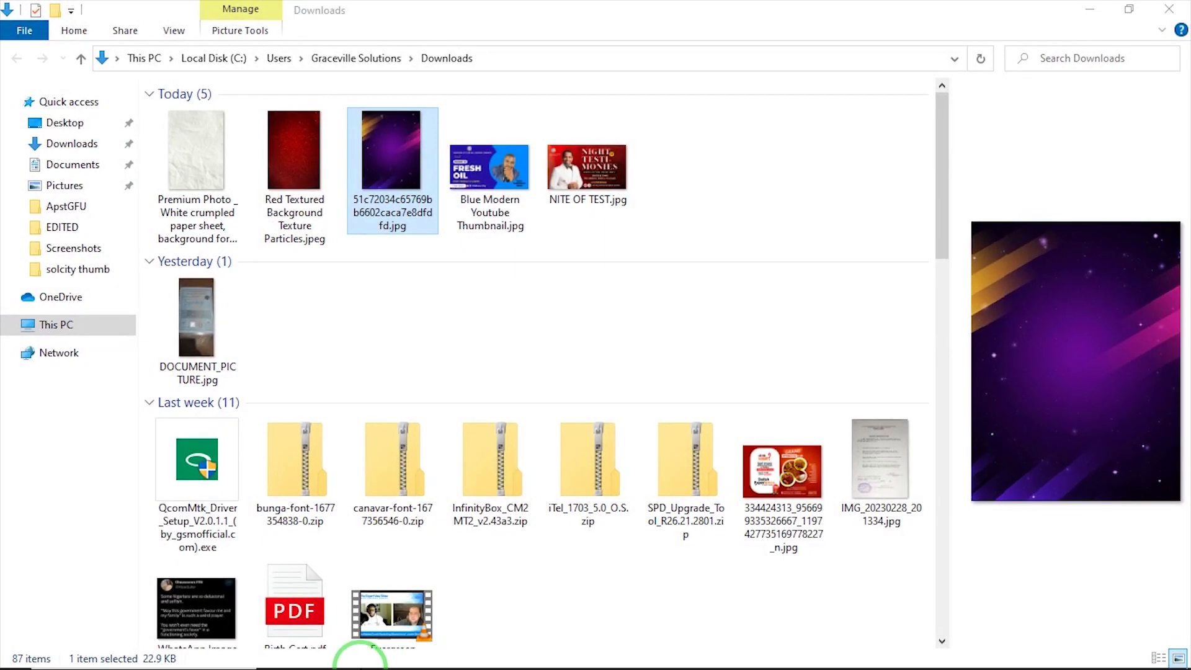
# - Back in Chrome, send the purple pin image to Free Download Manager
pyautogui.press('super')
pyautogui.click(385, 652)
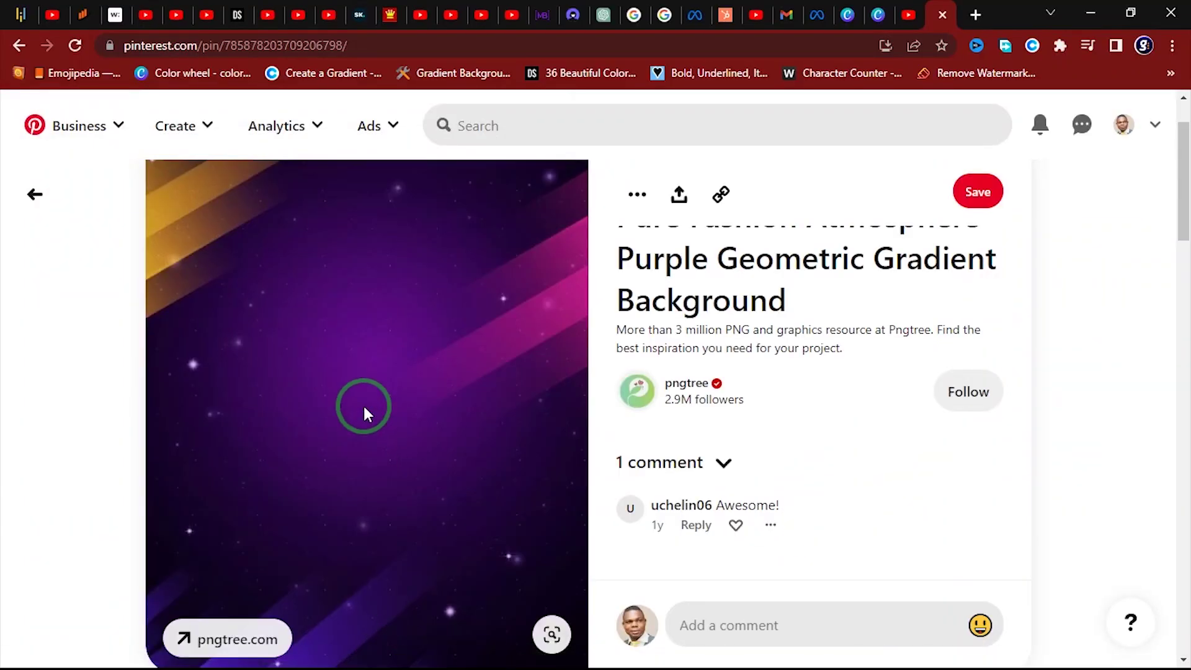
pyautogui.rightClick(363, 402)
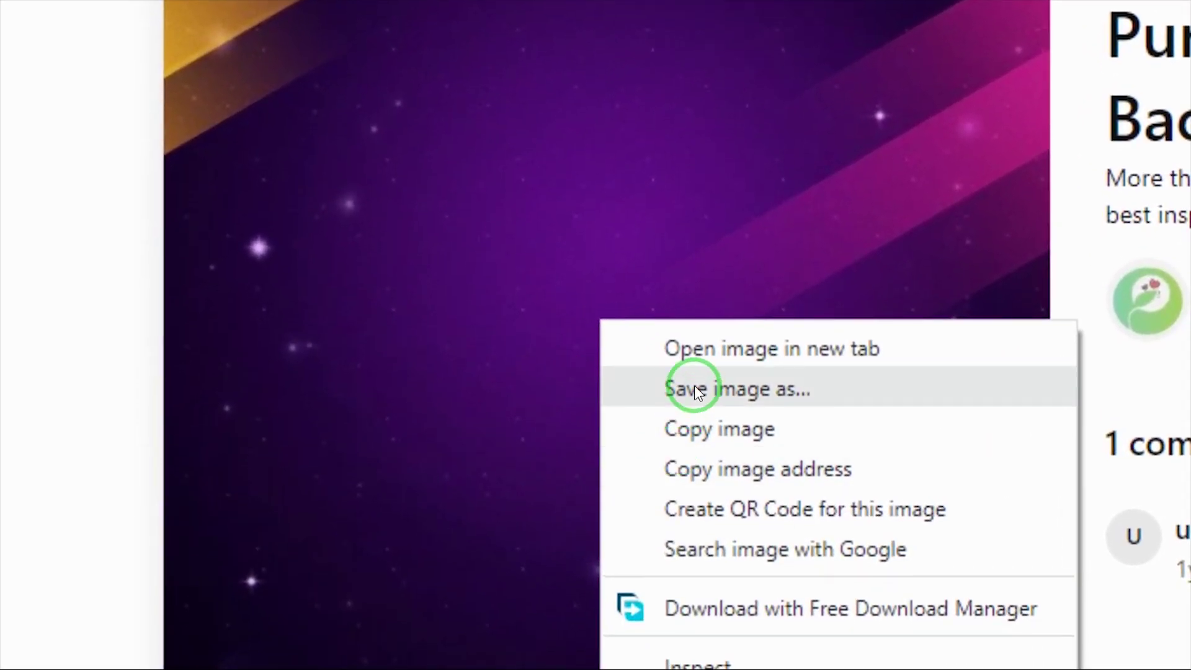
pyautogui.click(694, 389)
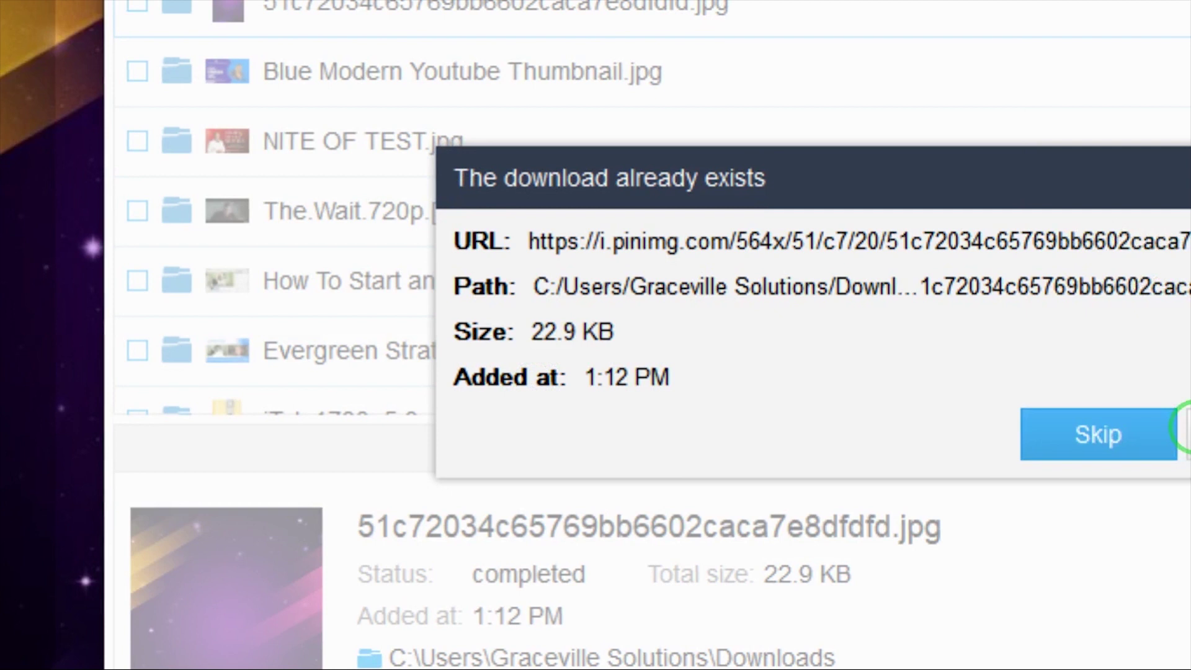
# - Download the duplicate purple gradient anyway, saving it as 'purple hd.jpg'
pyautogui.click(1140, 432)
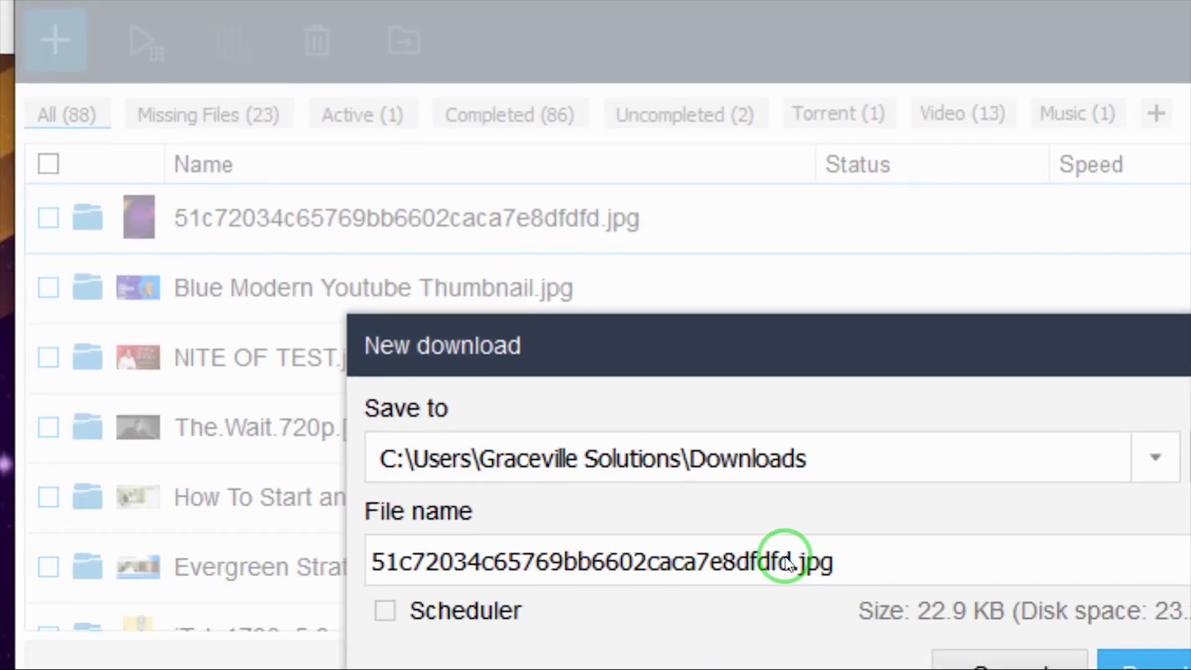
pyautogui.press('BackSpace')
pyautogui.press('BackSpace')
pyautogui.press('BackSpace')
pyautogui.press('BackSpace')
pyautogui.press('BackSpace')
pyautogui.press('BackSpace')
pyautogui.press('BackSpace')
pyautogui.press('BackSpace')
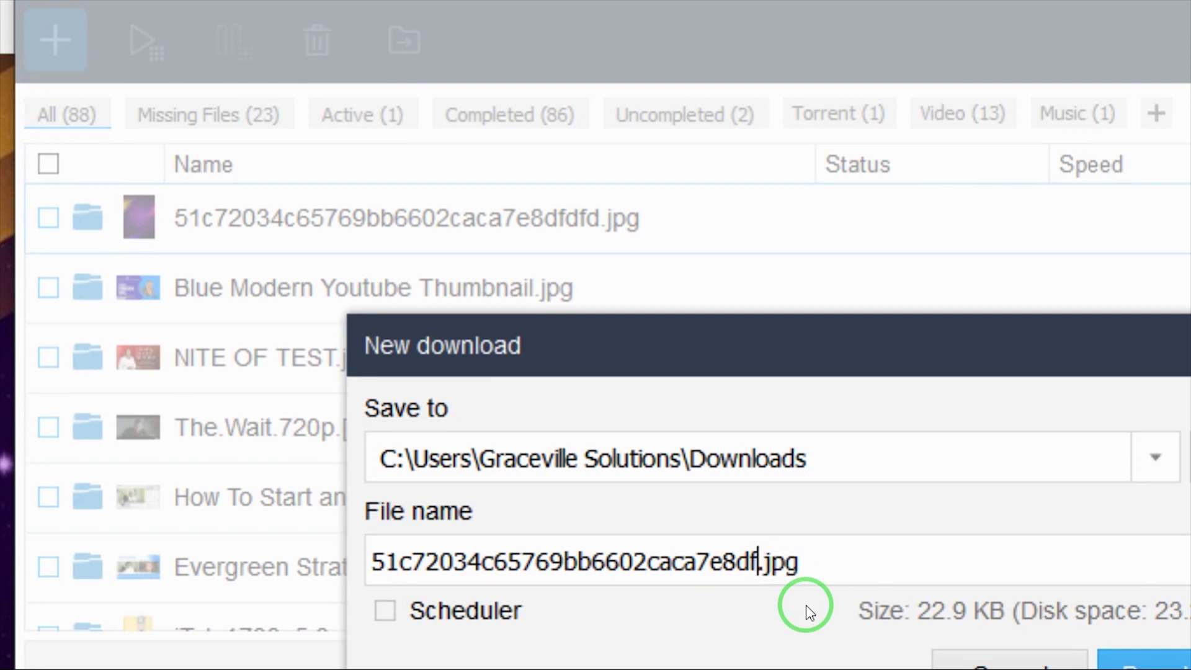
pyautogui.press('BackSpace')
pyautogui.press('BackSpace')
pyautogui.press('BackSpace')
pyautogui.press('BackSpace')
pyautogui.press('BackSpace')
pyautogui.press('BackSpace')
pyautogui.press('BackSpace')
pyautogui.press('BackSpace')
pyautogui.press('BackSpace')
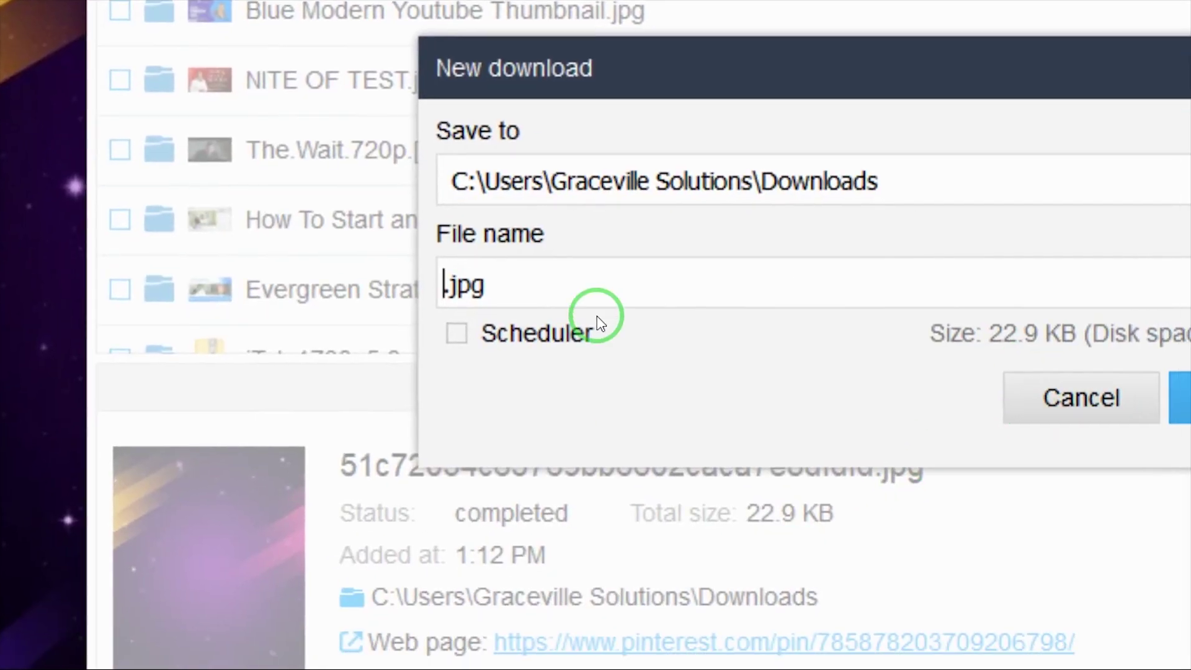
pyautogui.write('pu')
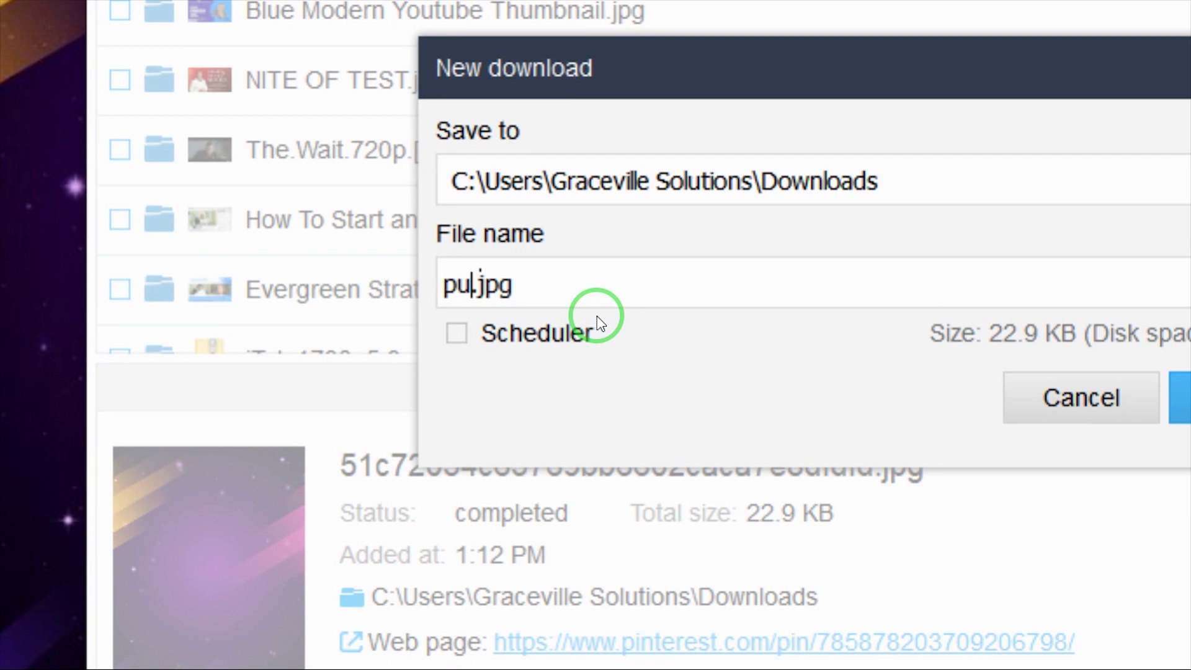
pyautogui.write('rple hd')
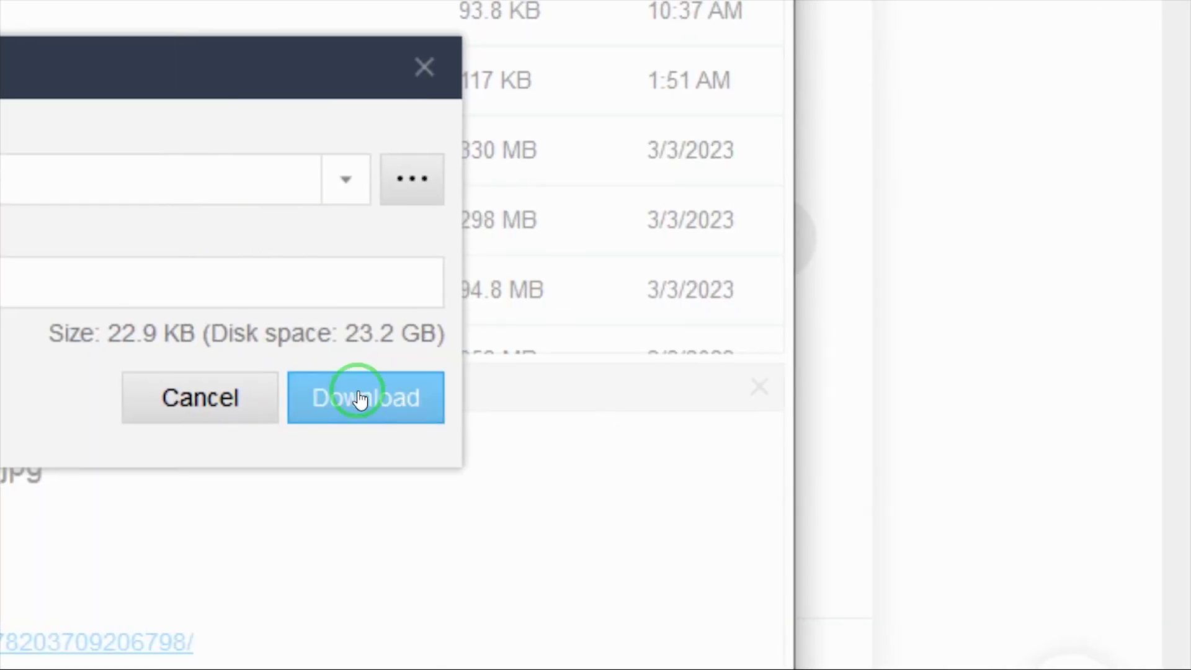
pyautogui.click(360, 399)
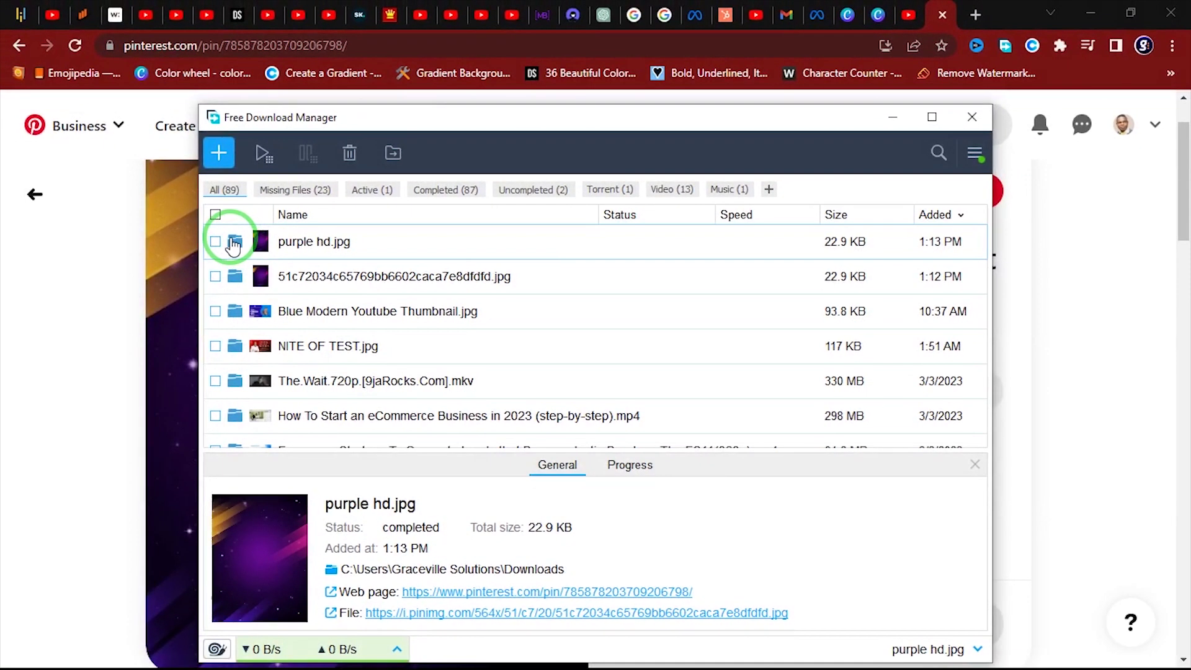
# - Open purple hd.jpg from Downloads in Photos to check the picture
pyautogui.click(234, 244)
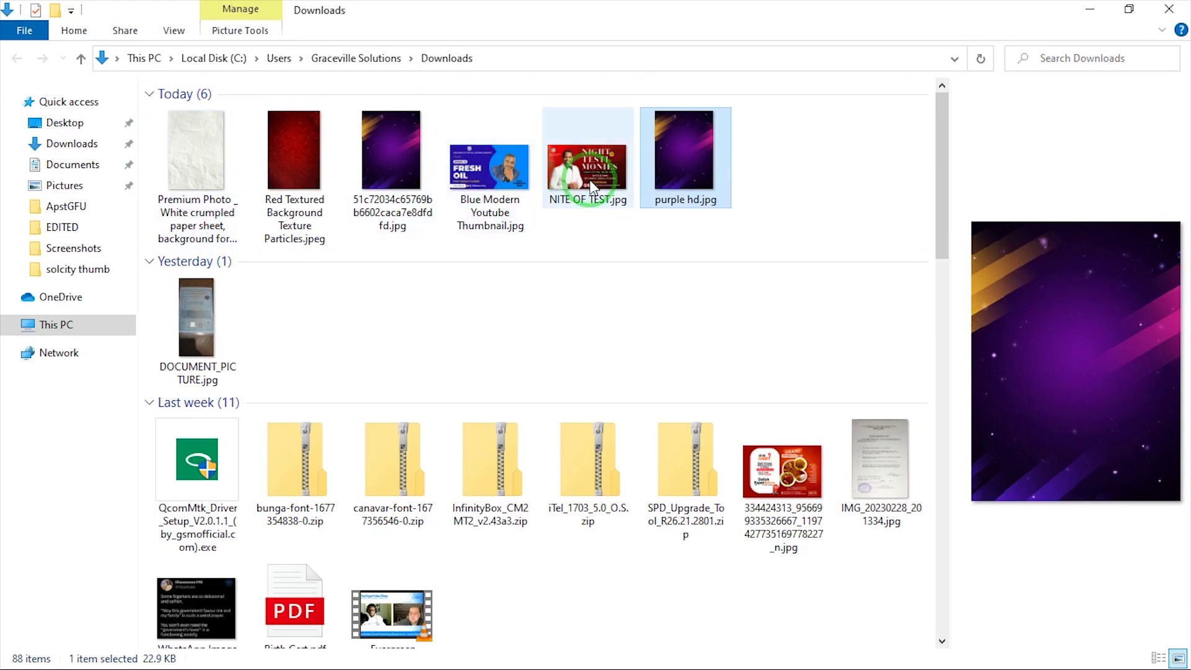
pyautogui.click(675, 149)
pyautogui.click(684, 149)
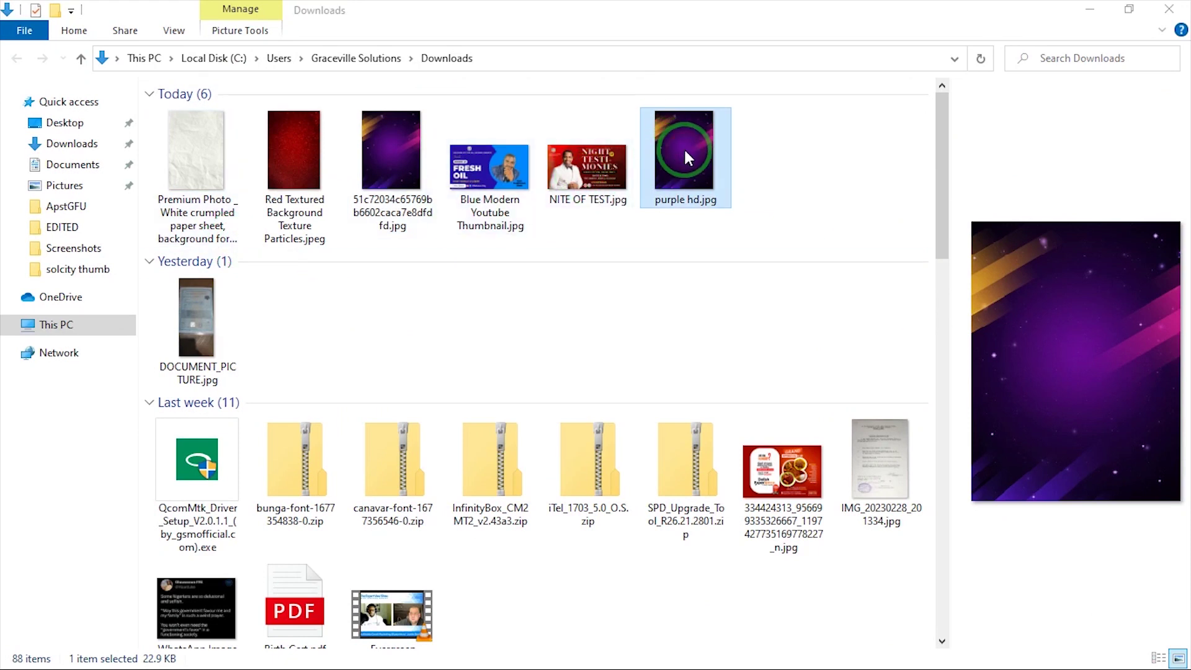
pyautogui.doubleClick(684, 149)
pyautogui.scroll(3, 601, 314)
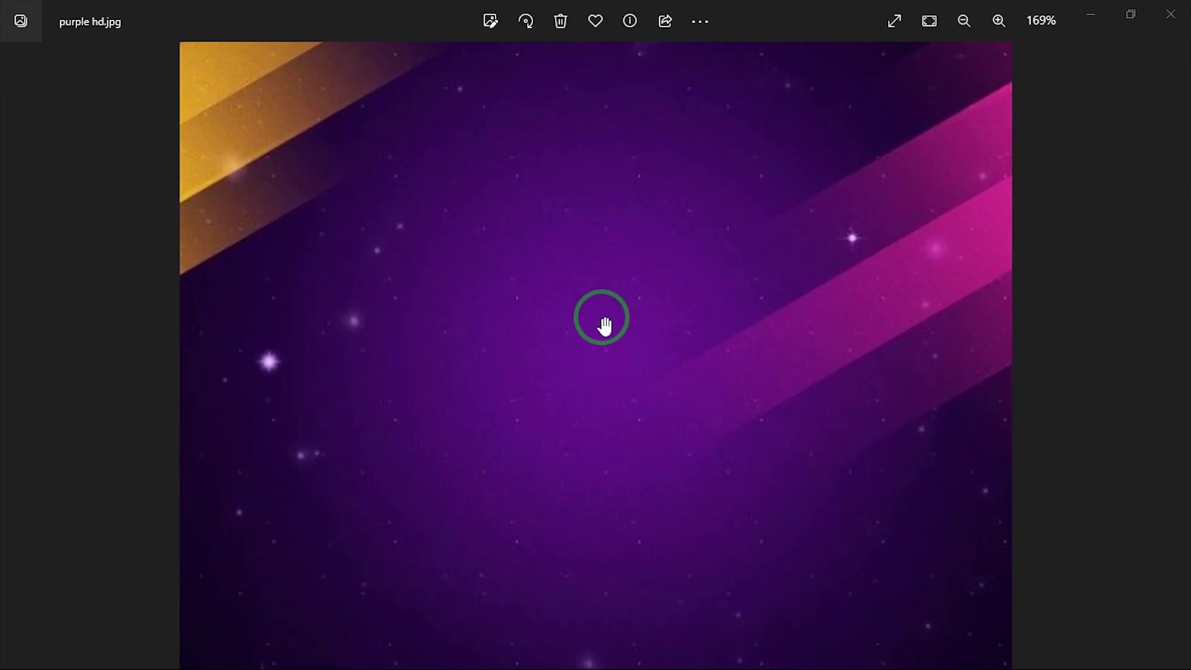
pyautogui.press('super')
# - Back in Chrome, search Pinterest for 'business flyer idea'
pyautogui.click(389, 648)
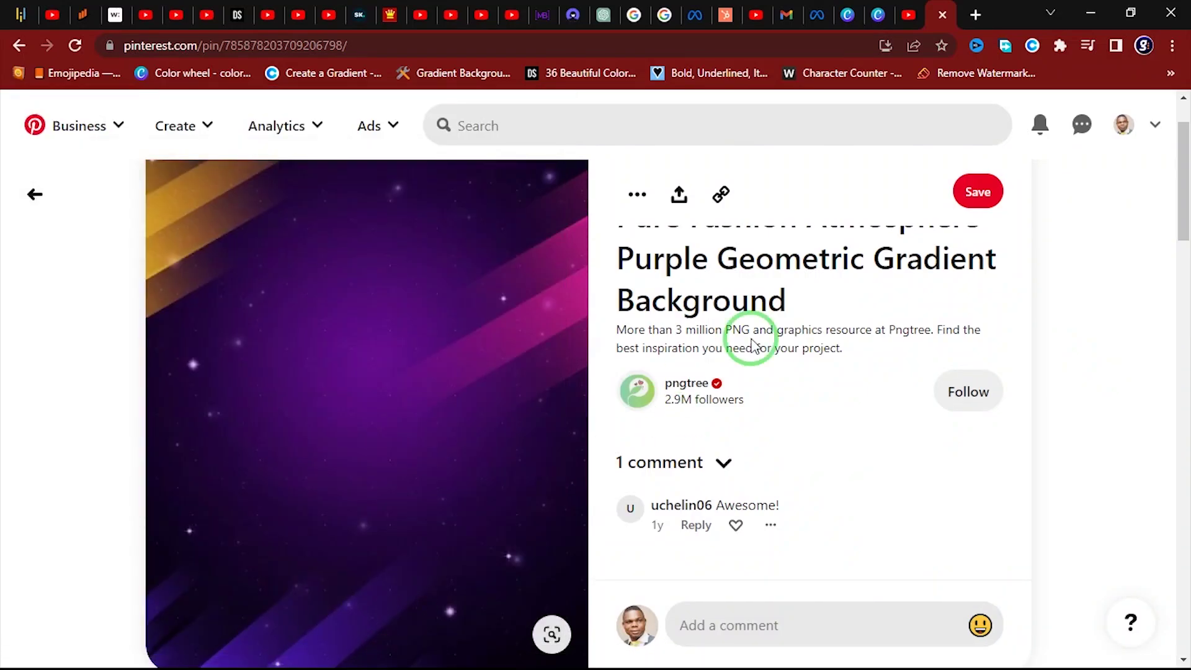
pyautogui.click(628, 125)
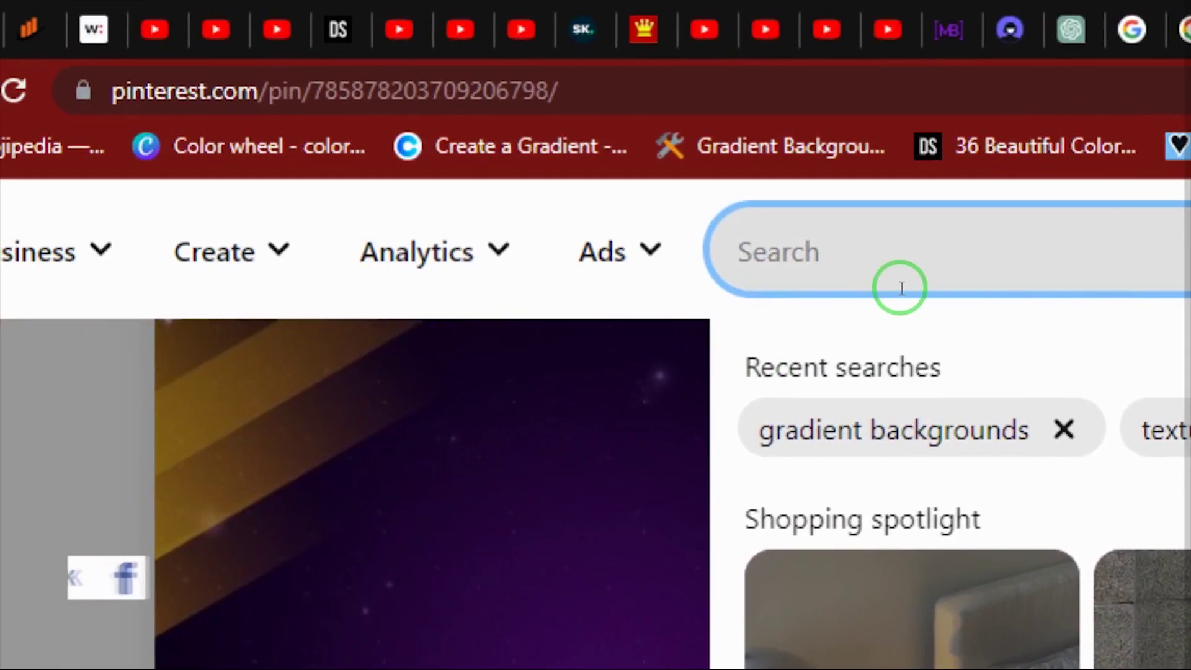
pyautogui.click(907, 263)
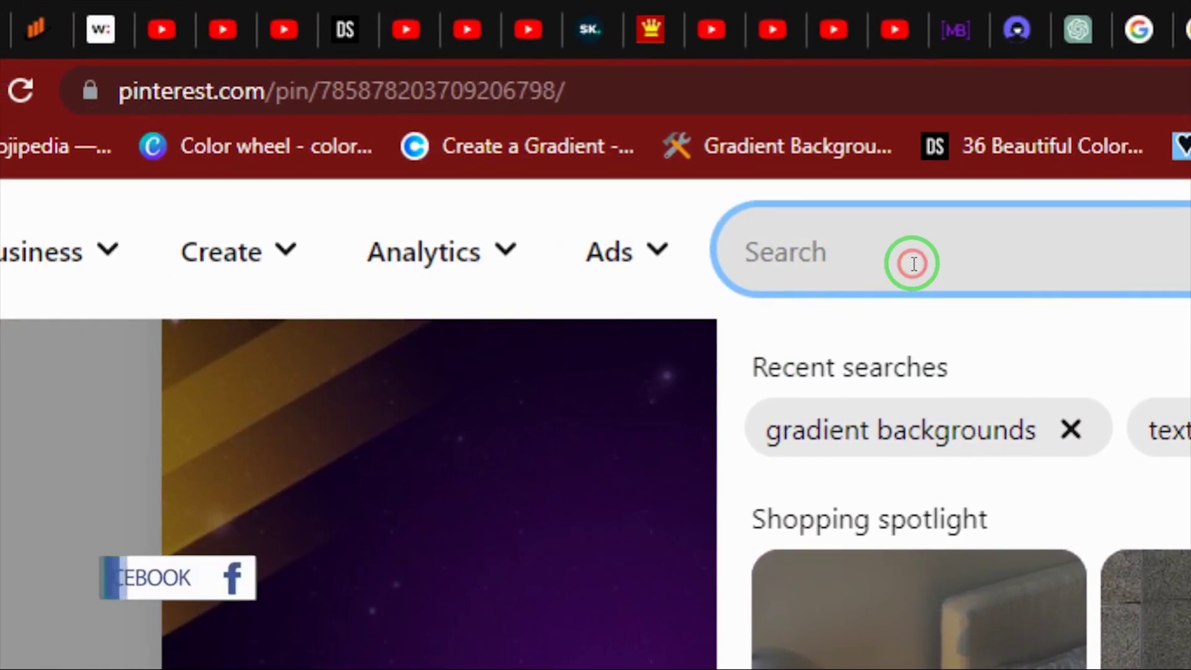
pyautogui.write('business')
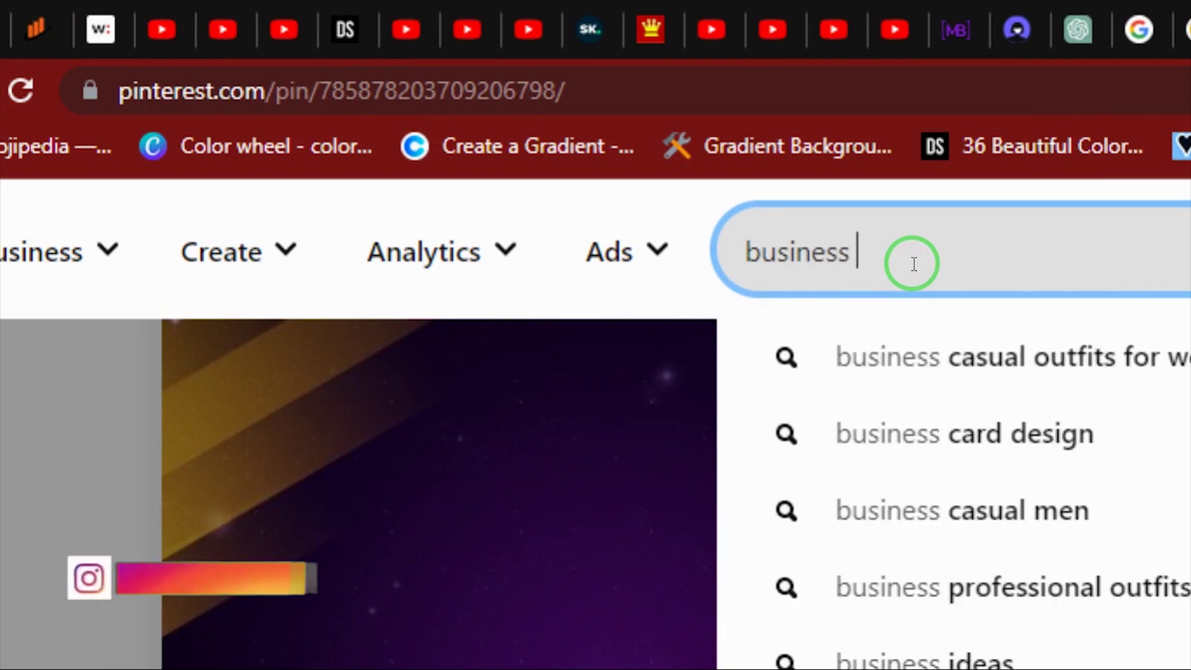
pyautogui.write(' flyer ideas')
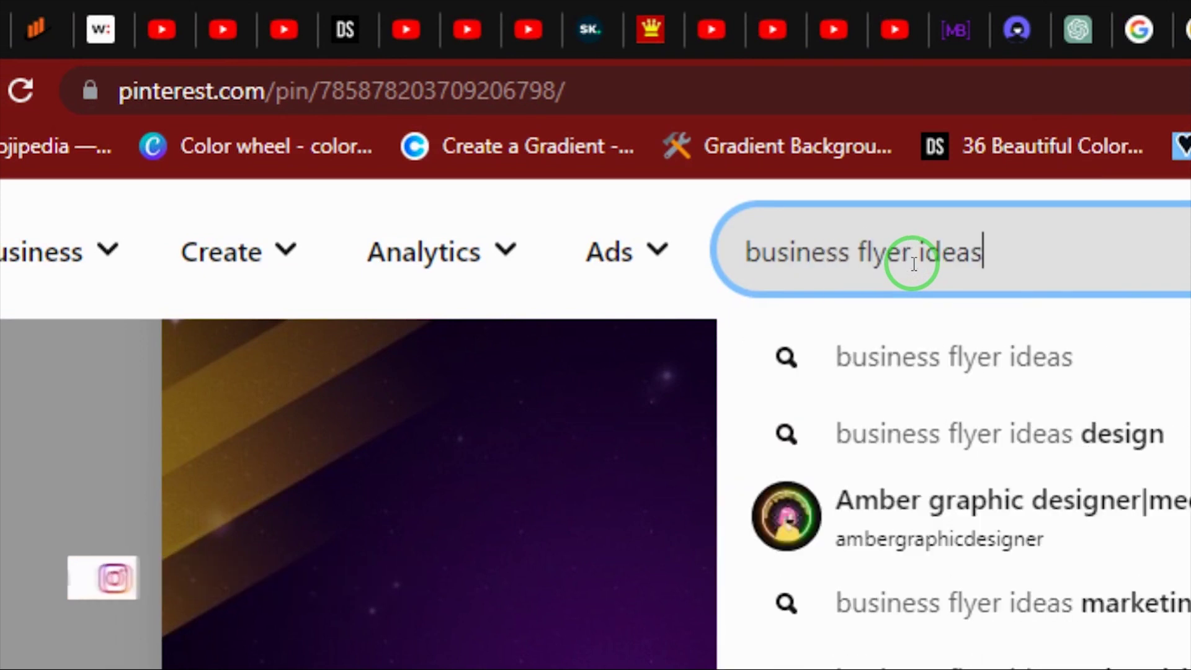
pyautogui.press('Return')
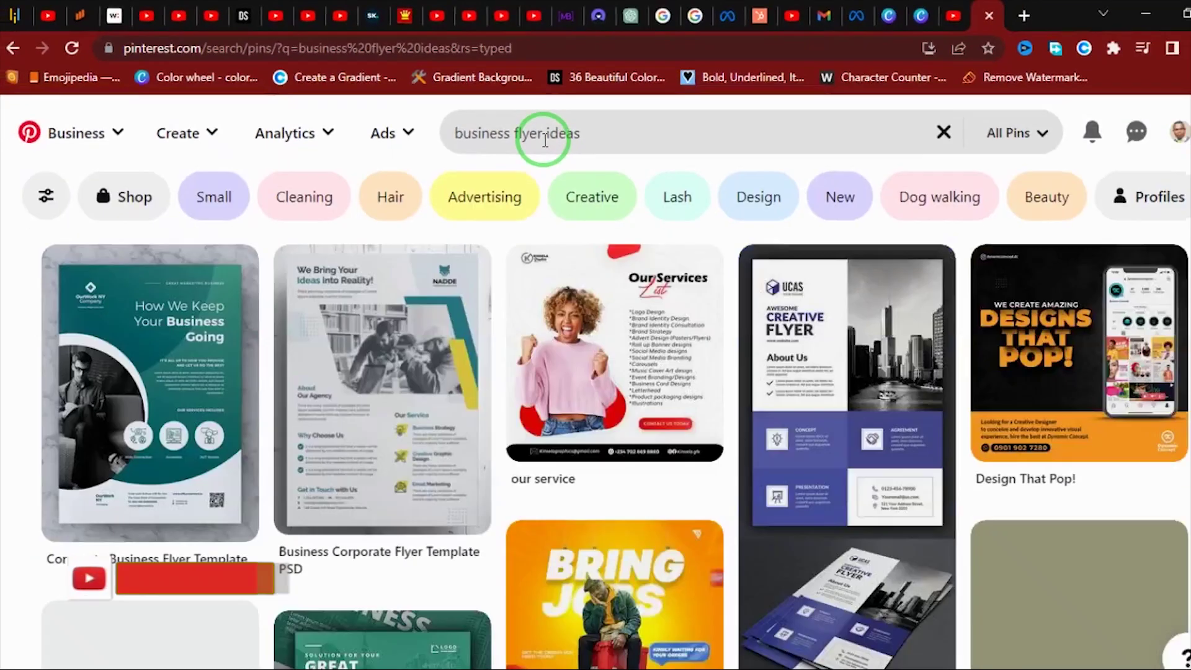
# - Browse the business flyer results and open the Unisex Online Store flyer template pin
pyautogui.scroll(-12, 514, 410)
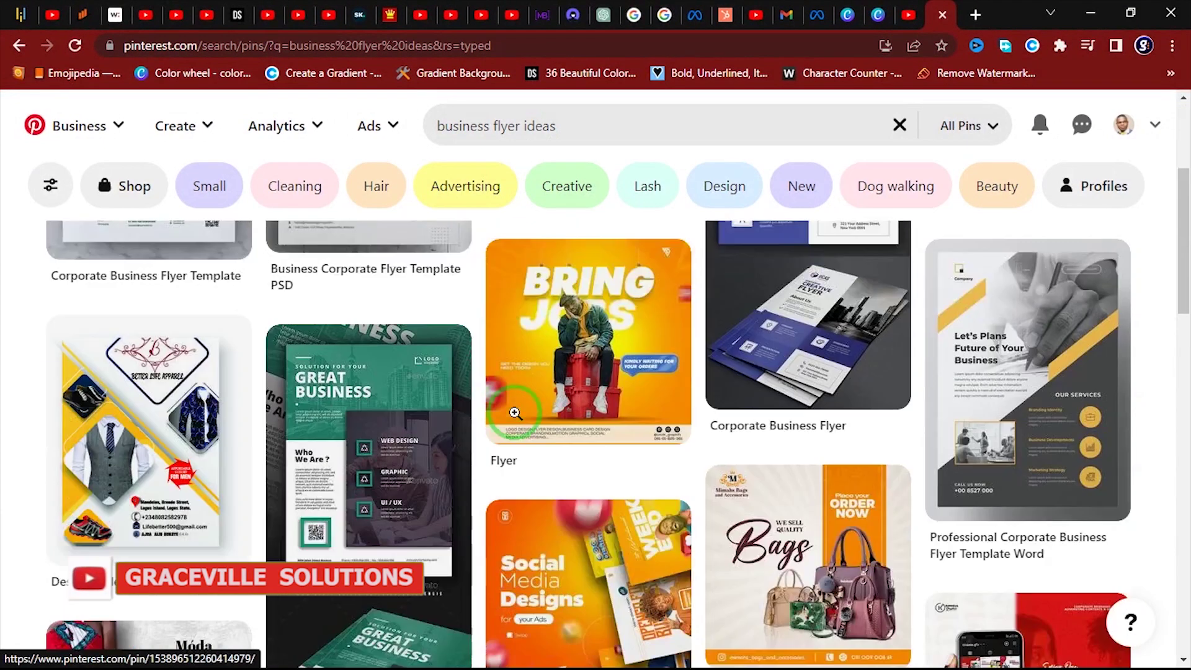
pyautogui.scroll(15, 511, 410)
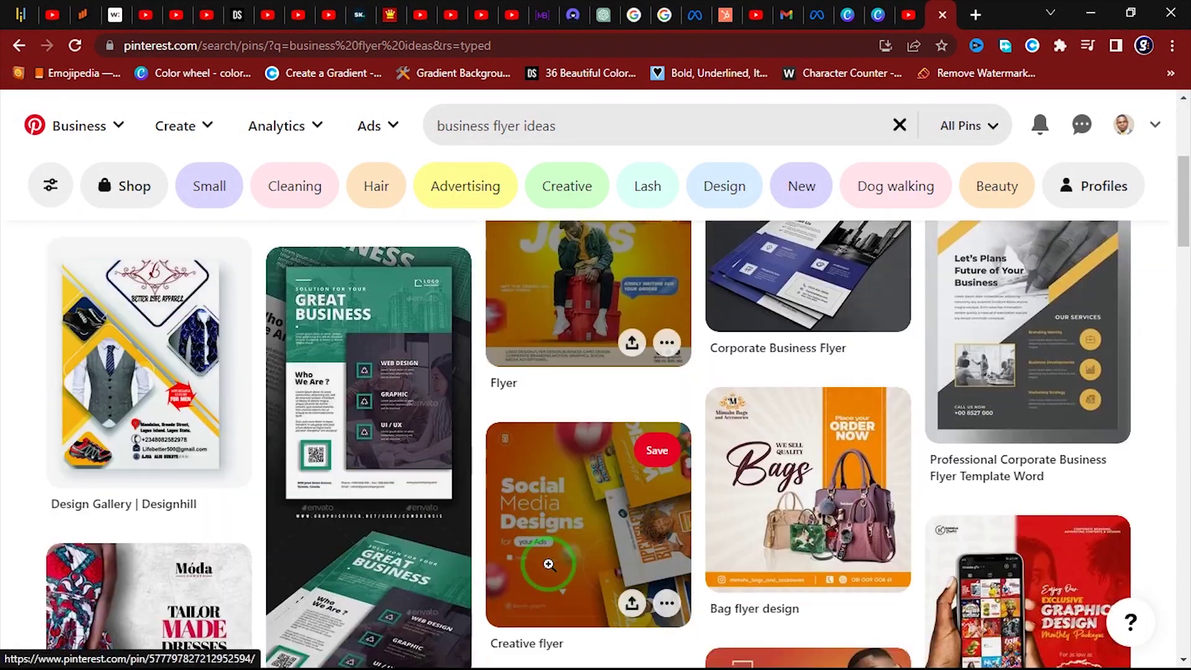
pyautogui.scroll(-10, 549, 563)
pyautogui.scroll(-15, 471, 497)
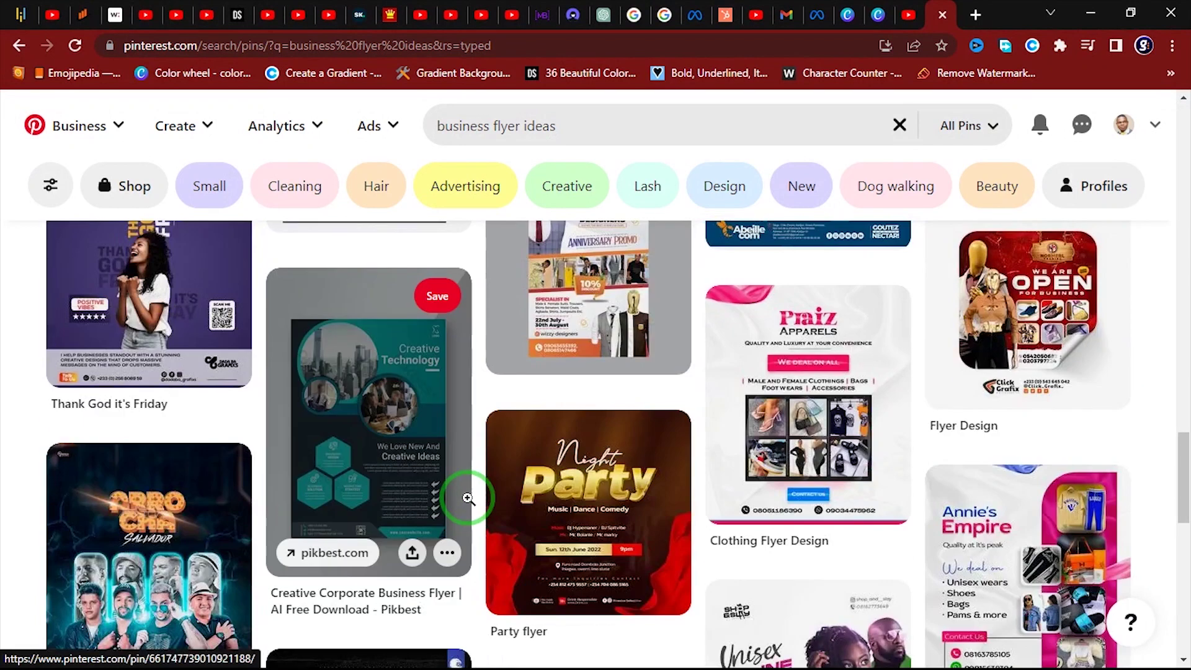
pyautogui.scroll(-5, 468, 498)
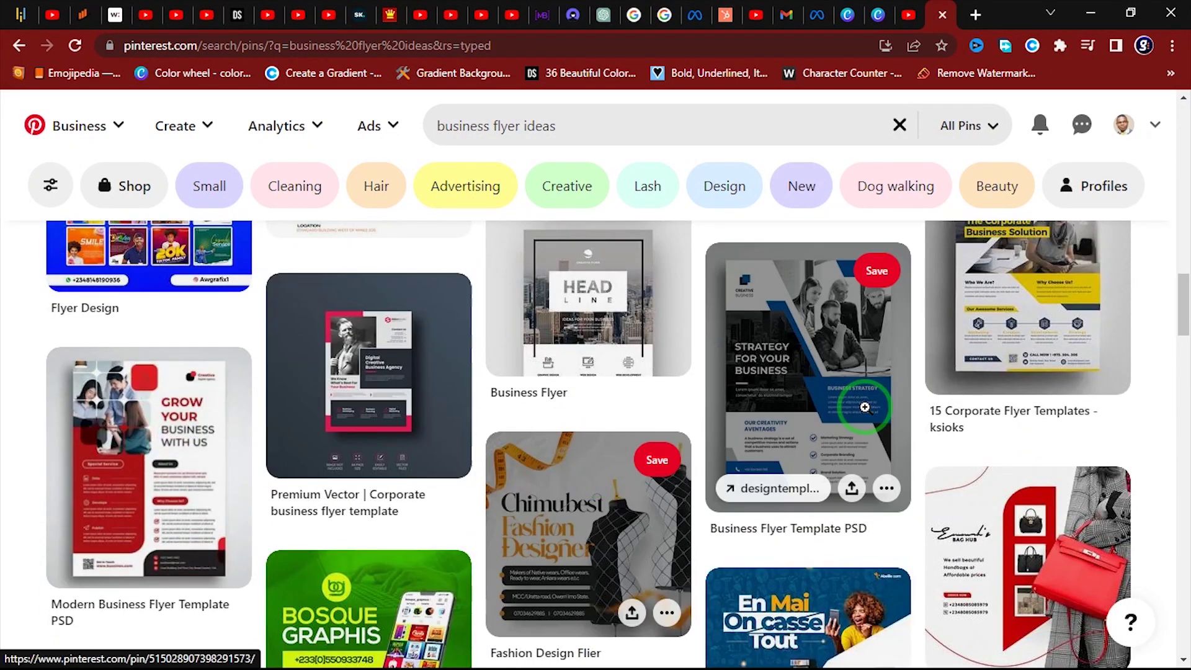
pyautogui.scroll(10, 865, 407)
pyautogui.scroll(-5, 599, 425)
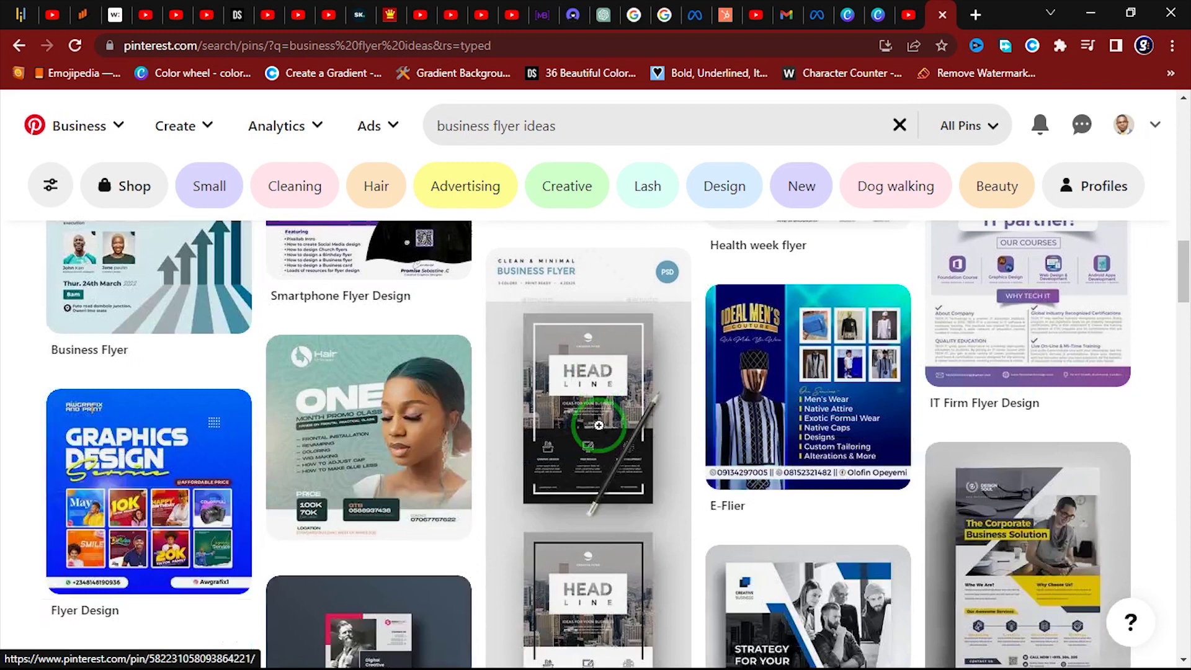
pyautogui.scroll(-12, 599, 426)
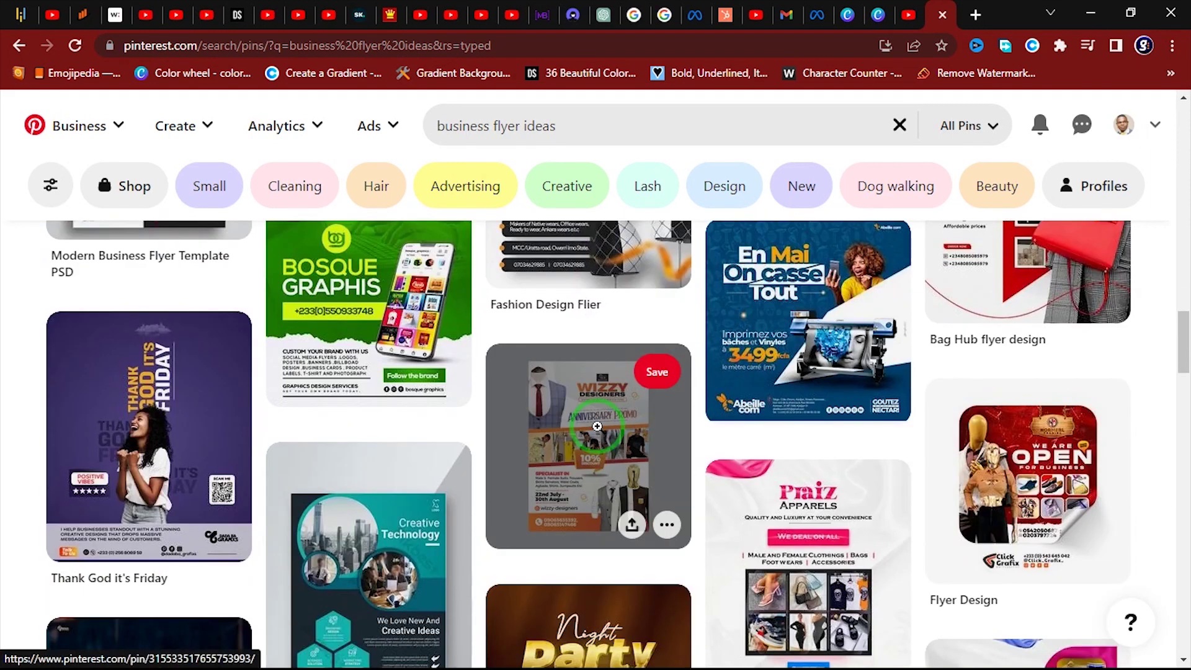
pyautogui.scroll(5, 598, 426)
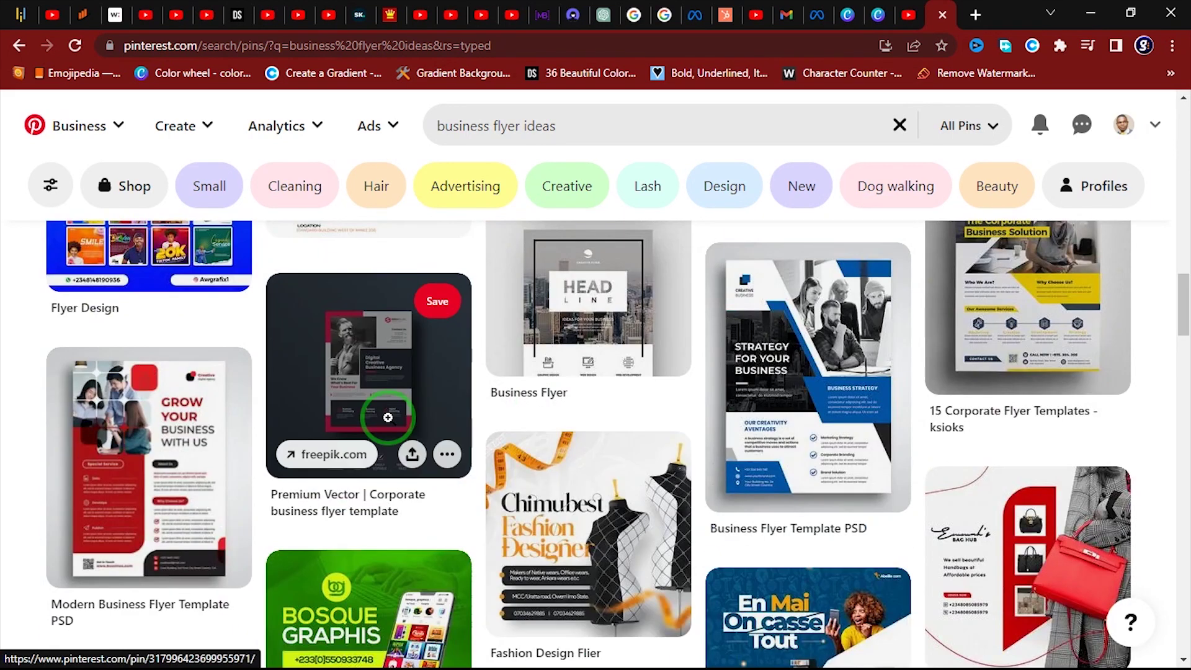
pyautogui.scroll(-8, 388, 418)
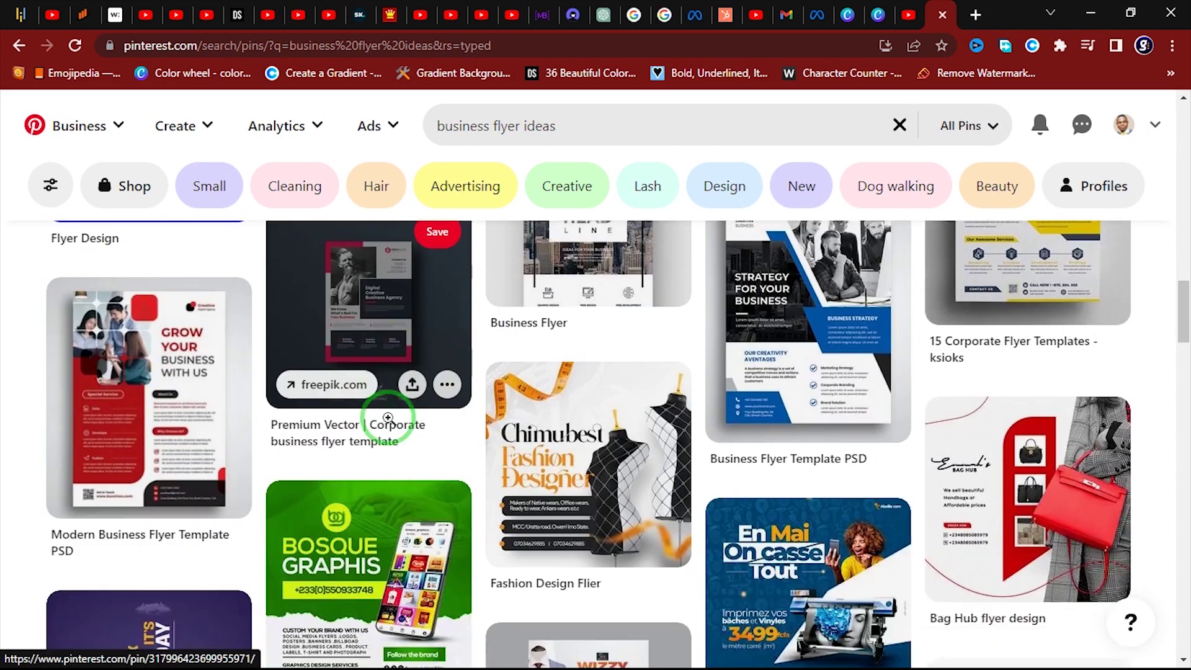
pyautogui.scroll(-5, 385, 417)
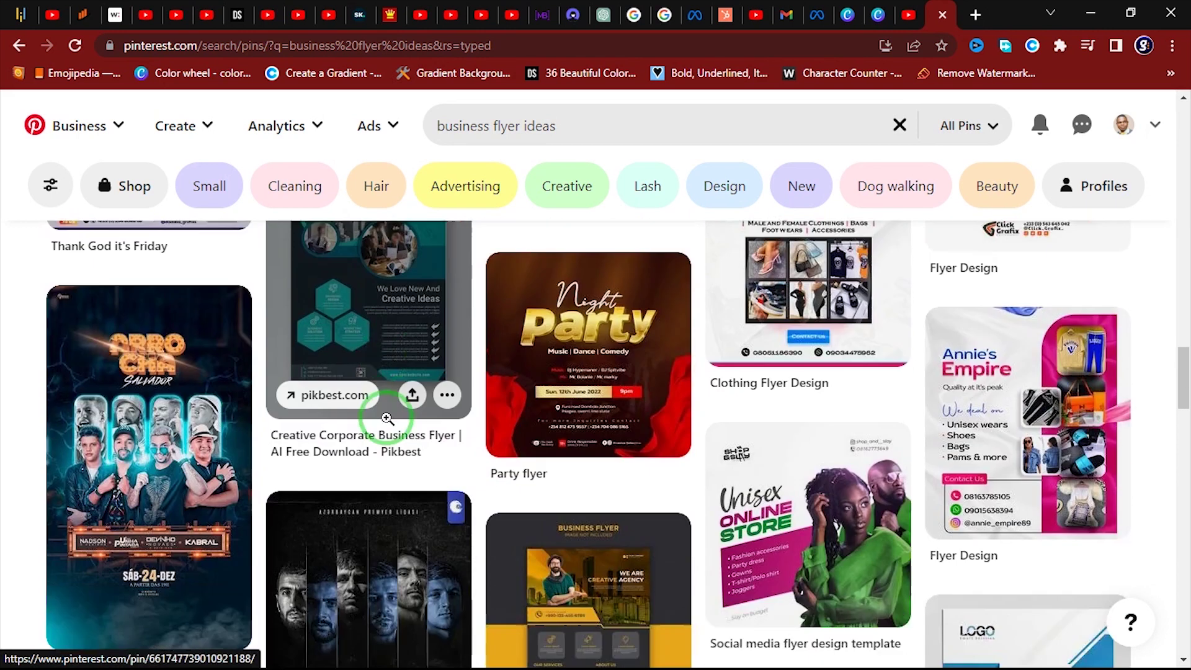
pyautogui.scroll(6, 691, 360)
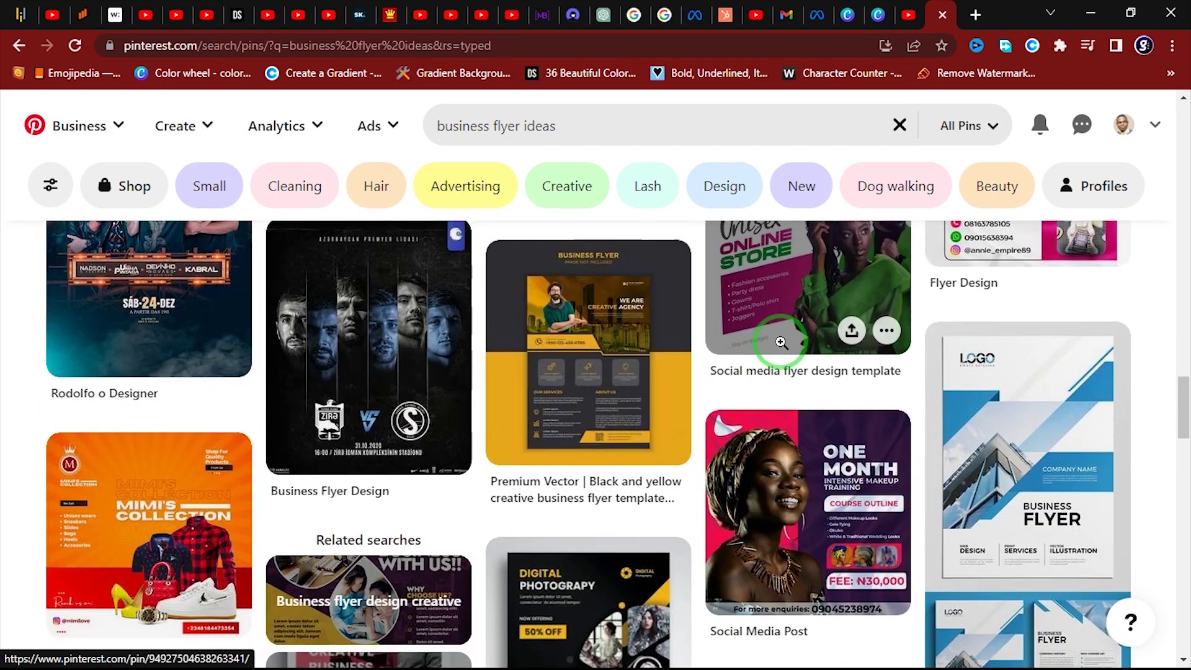
pyautogui.scroll(-3, 714, 397)
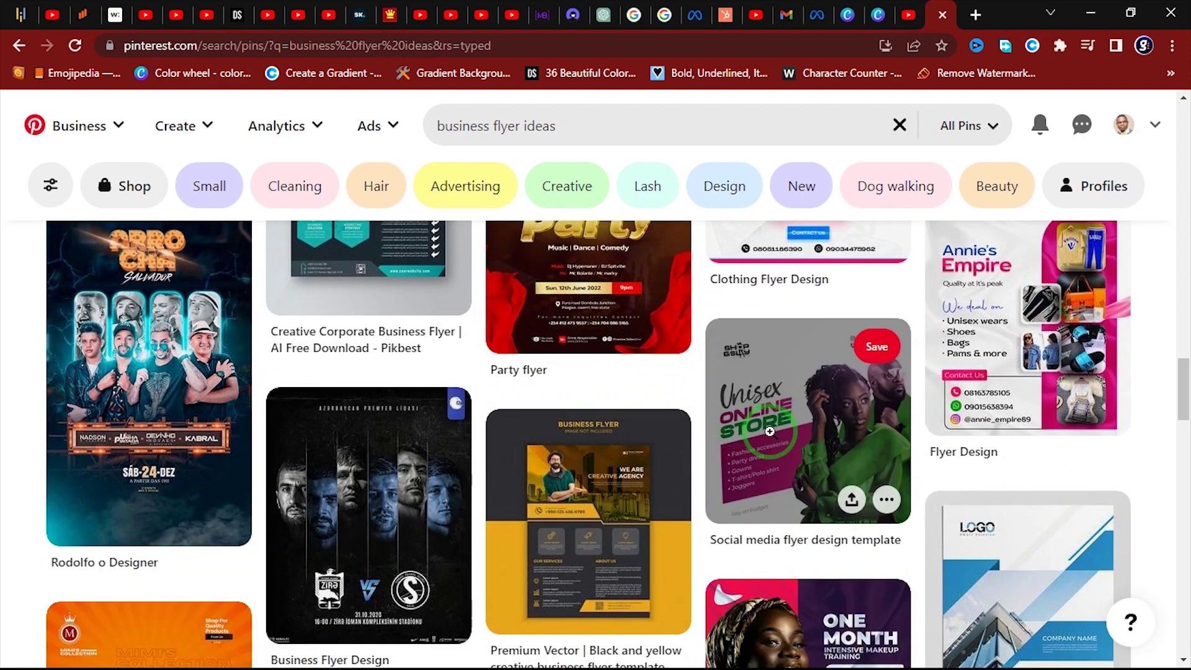
pyautogui.click(769, 426)
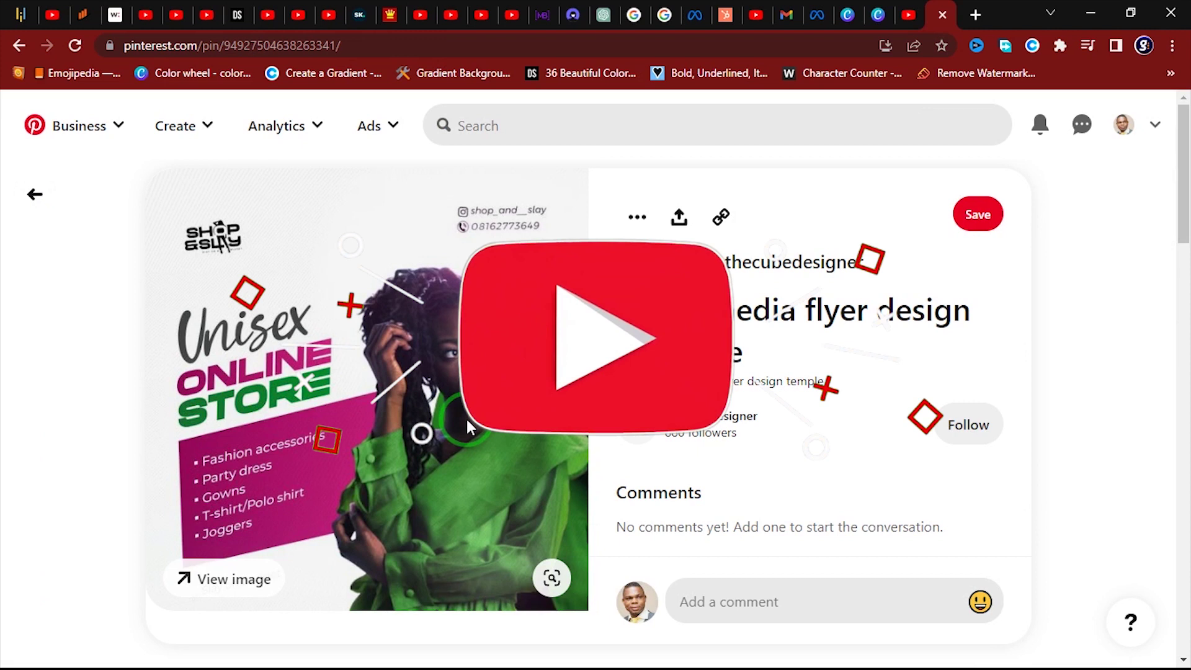
# - Scroll down the Unisex Online Store pin page to similar flyers like Clothing Flyer Design
pyautogui.scroll(-5, 466, 417)
pyautogui.scroll(-5, 462, 428)
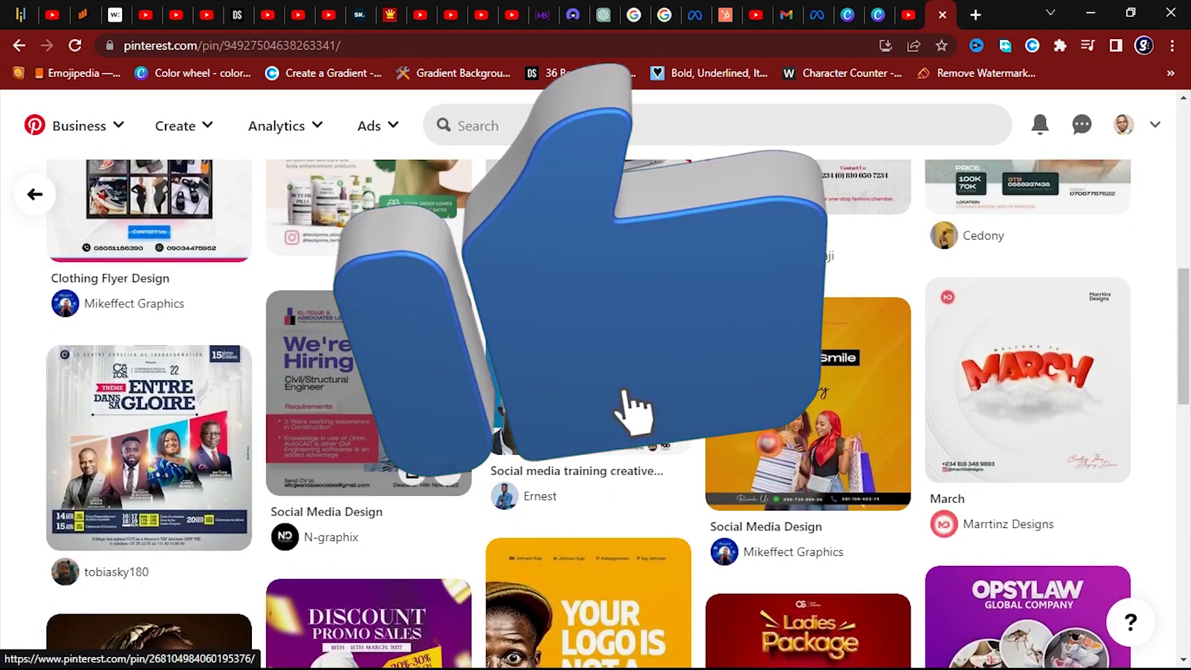
pyautogui.scroll(10, 620, 385)
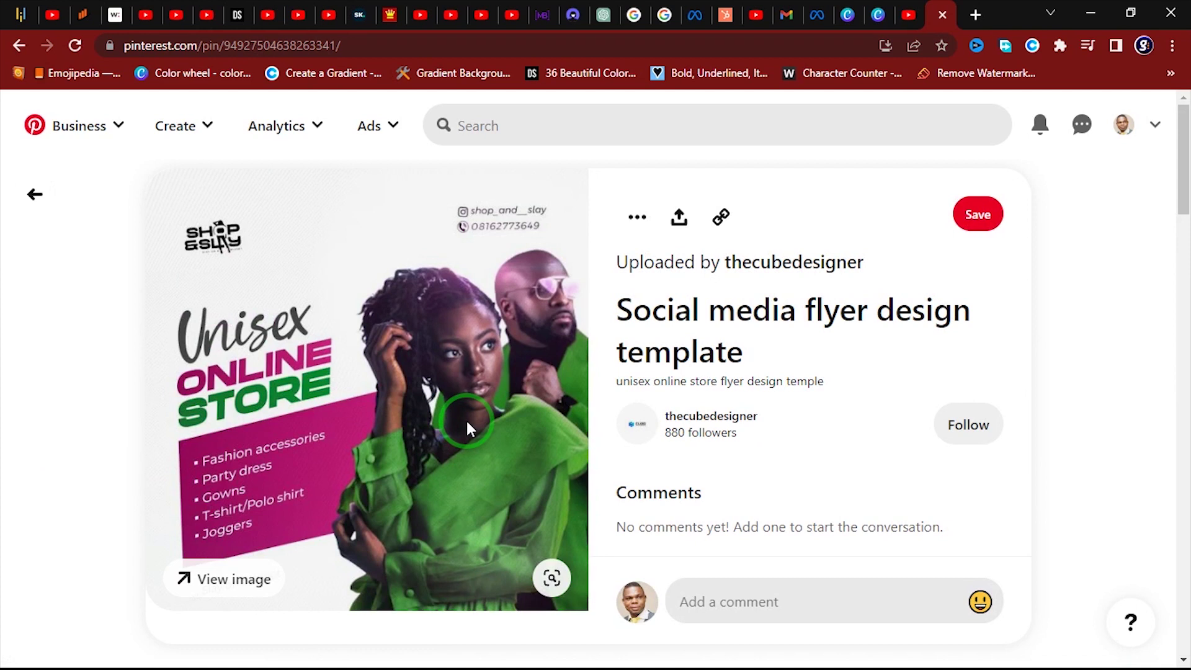
pyautogui.scroll(-10, 466, 418)
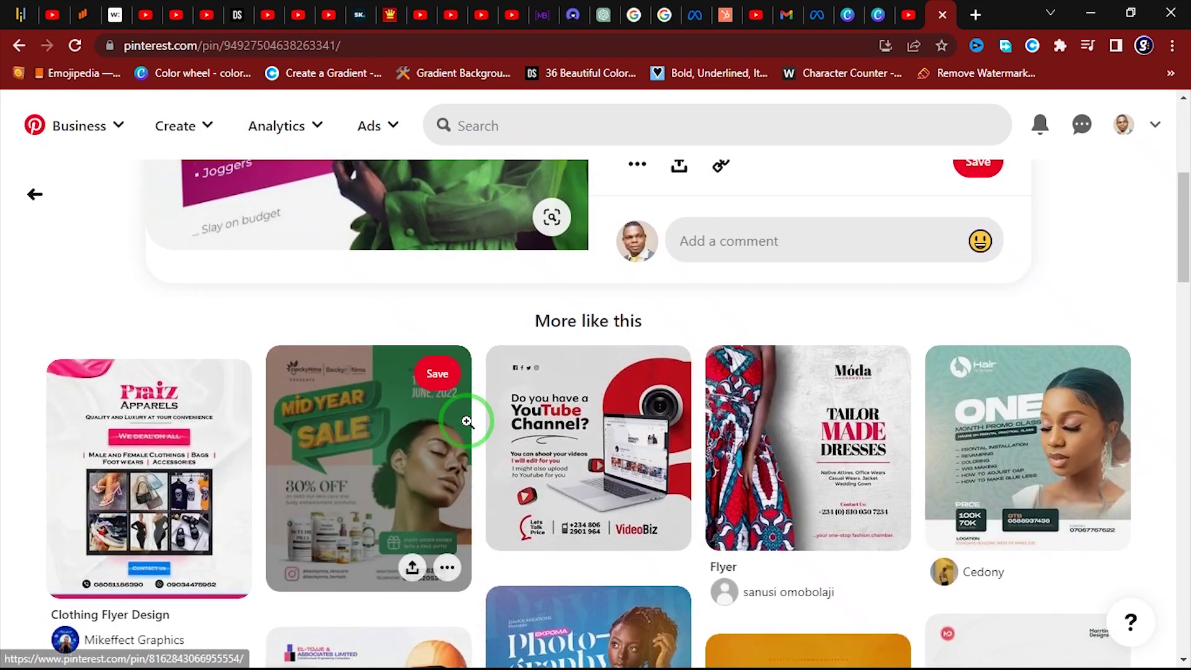